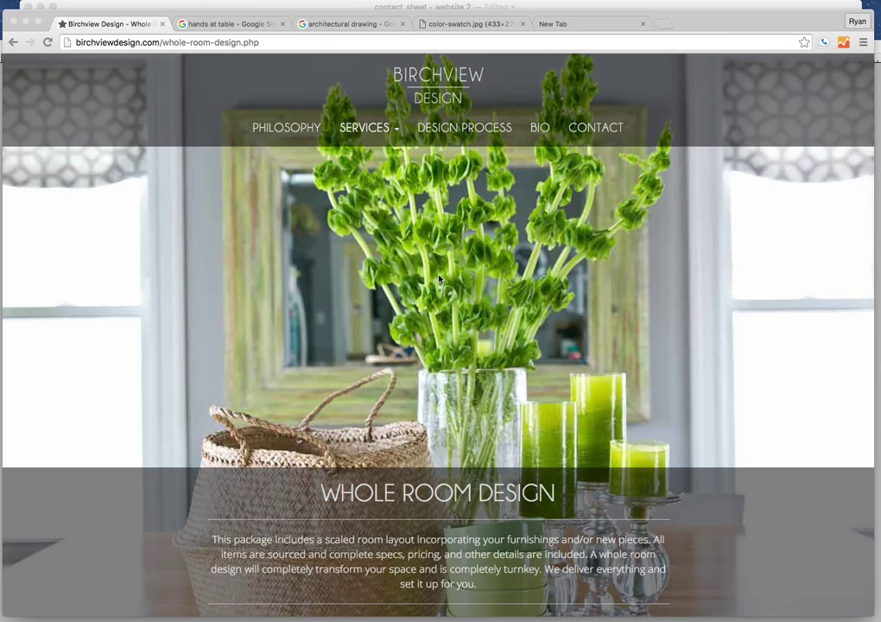
Open the SERVICES dropdown in the Birchview Design site's top navigation bar
click(368, 130)
click(367, 132)
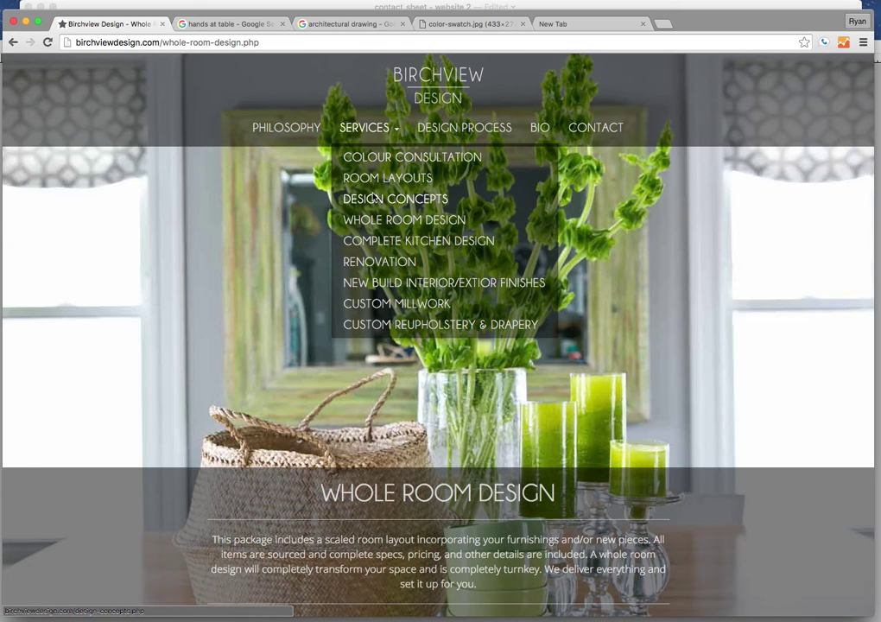
Visit the Colour Consultation page, then return to Whole Room Design through the Services menu
click(377, 162)
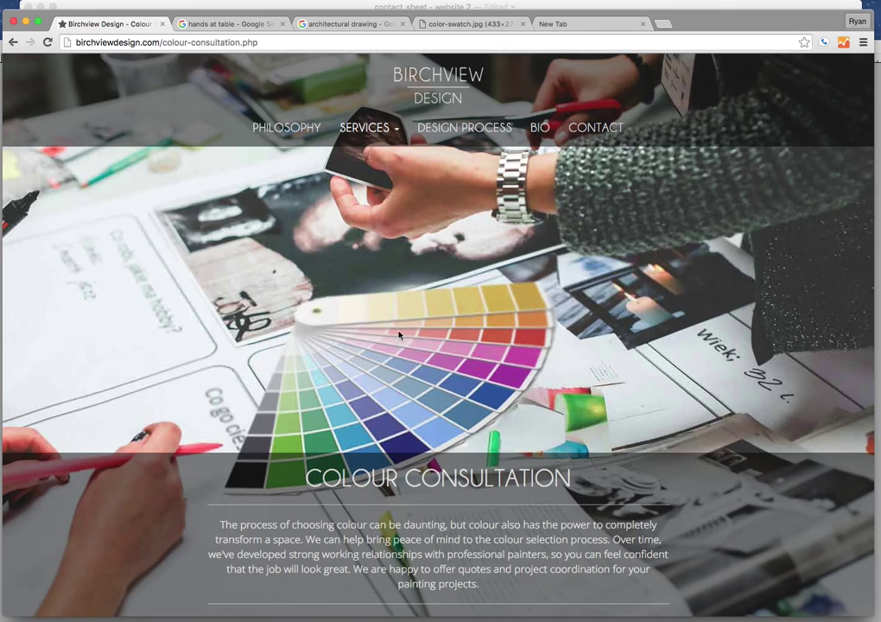
mouse_move(360, 130)
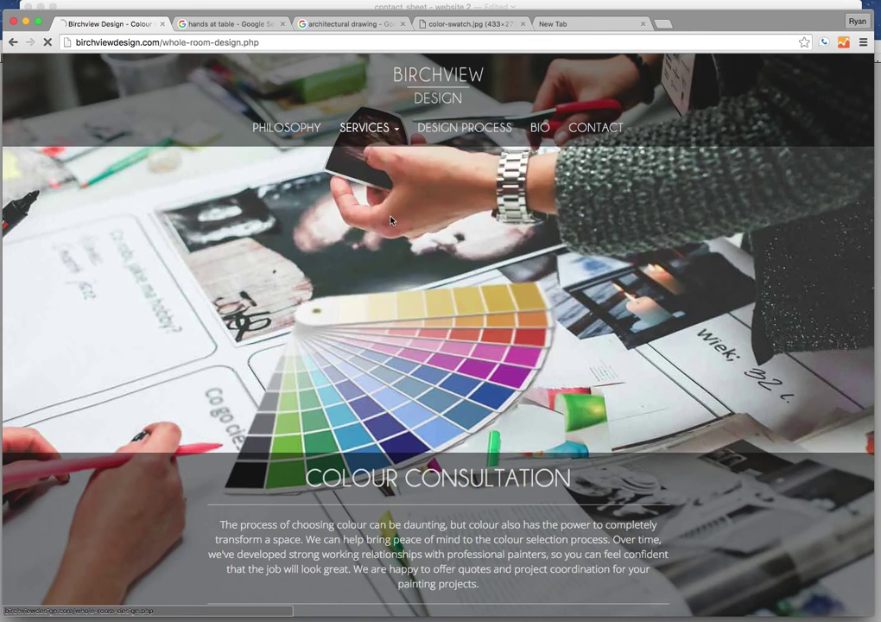
click(390, 219)
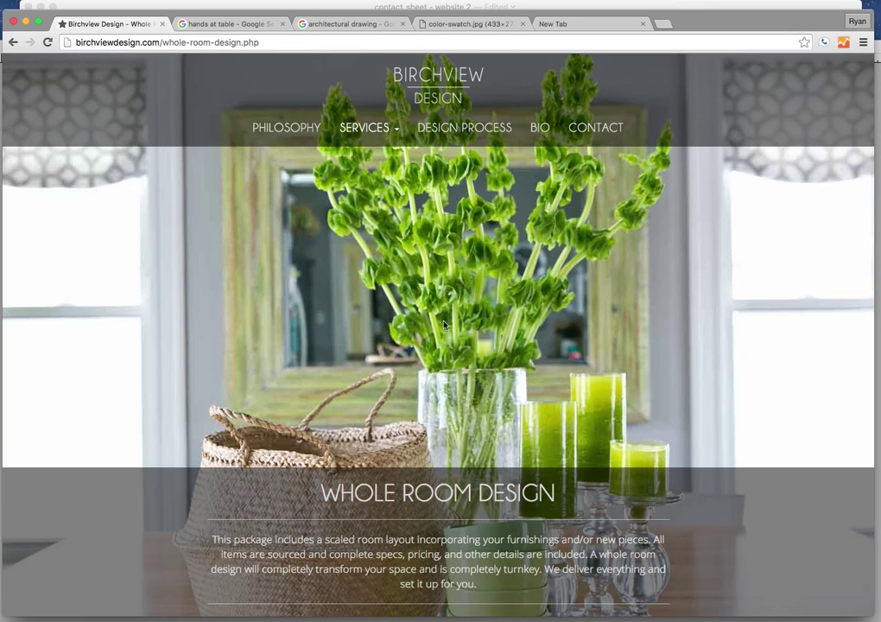
Filter the 'hands at table' image search to Labeled for reuse and Larger than 2 MP
click(246, 23)
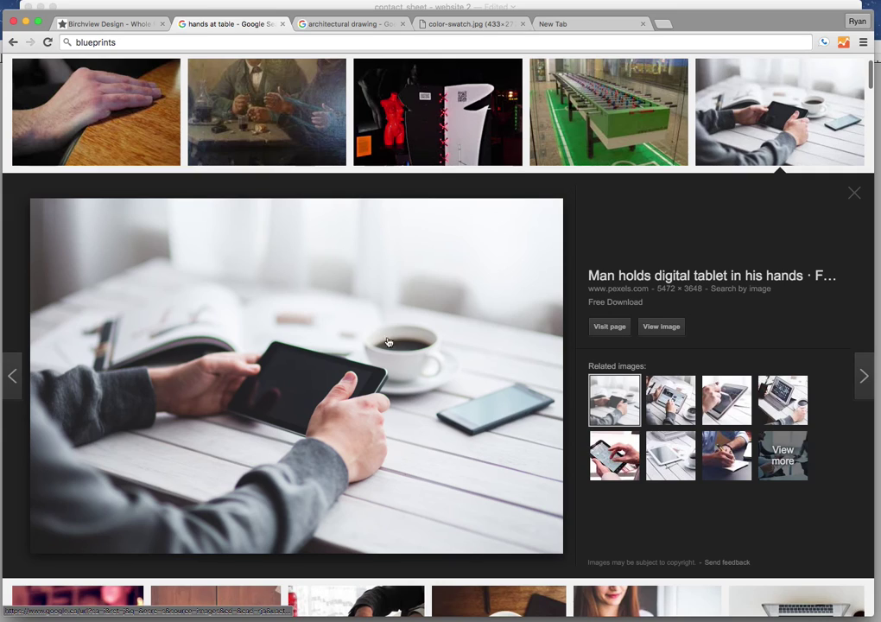
scroll(386, 347, up, 3)
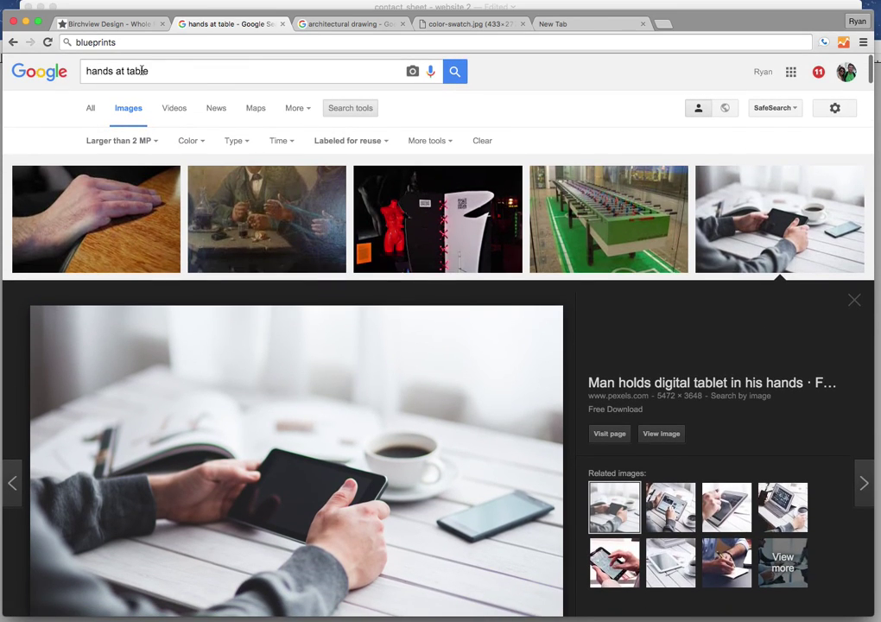
click(350, 140)
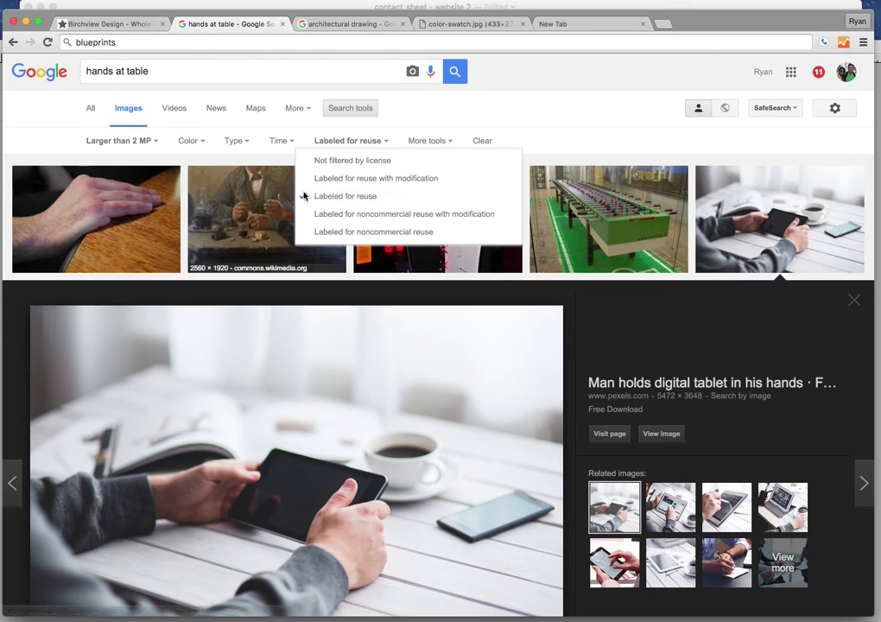
click(124, 141)
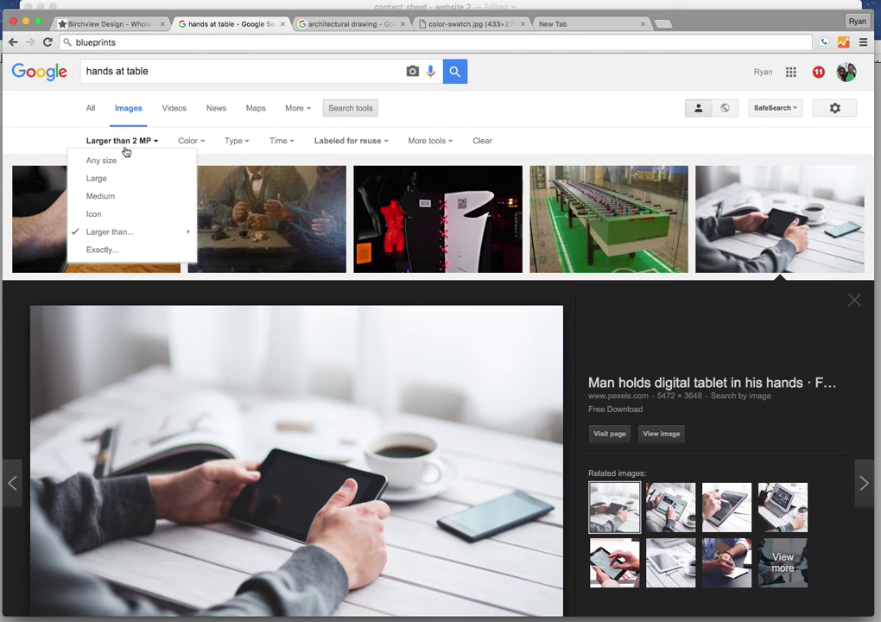
mouse_move(128, 233)
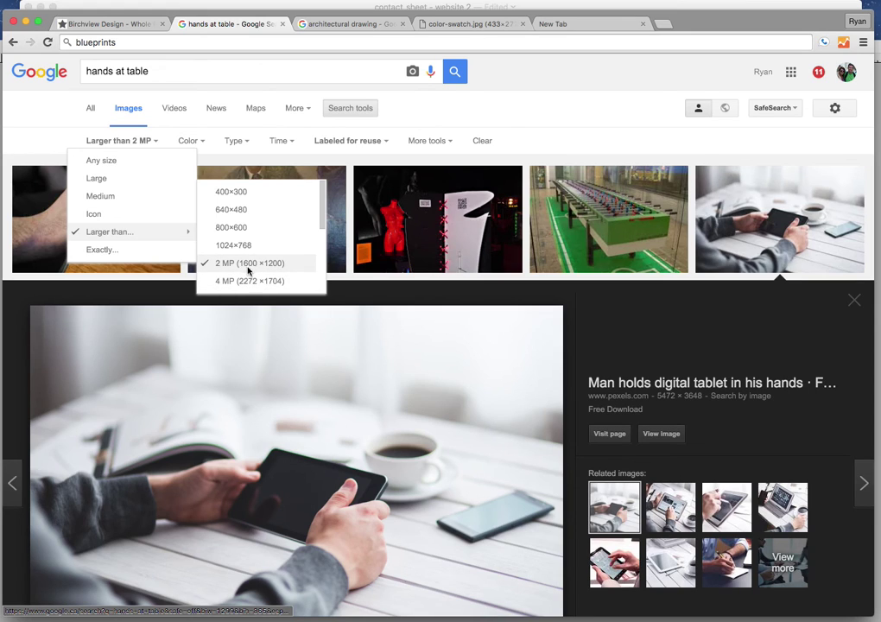
click(57, 111)
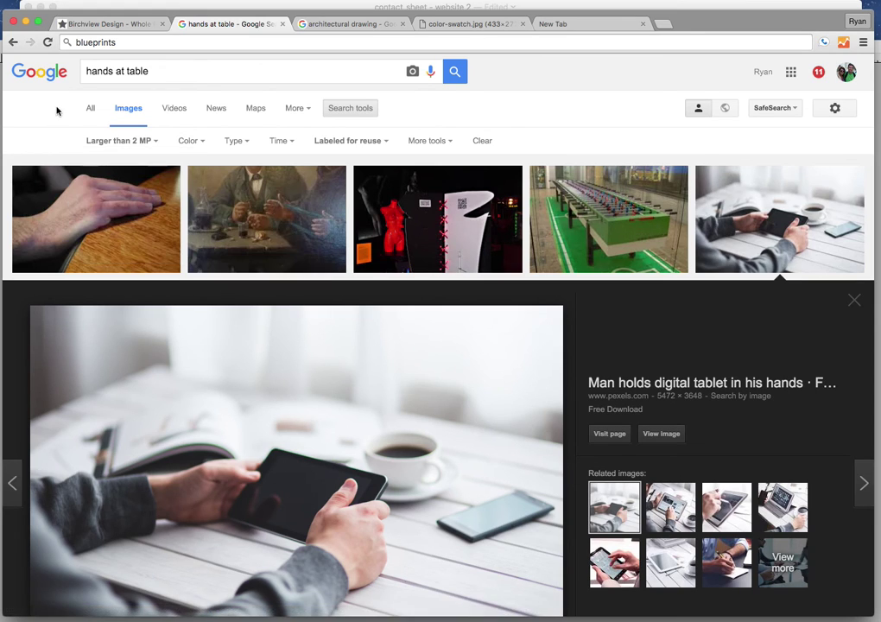
Copy the photo of hands holding a tablet at a white table
scroll(250, 318, down, 3)
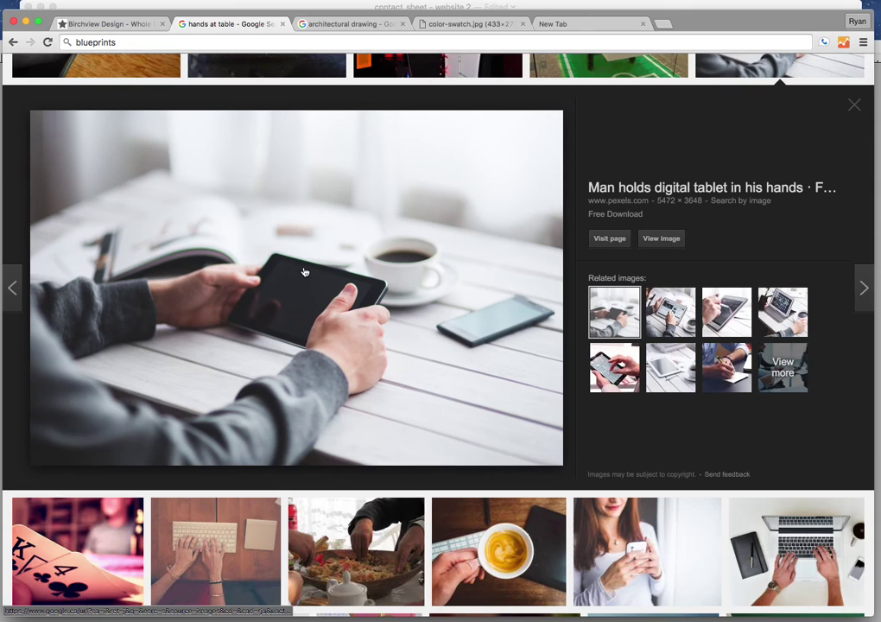
right_click(307, 271)
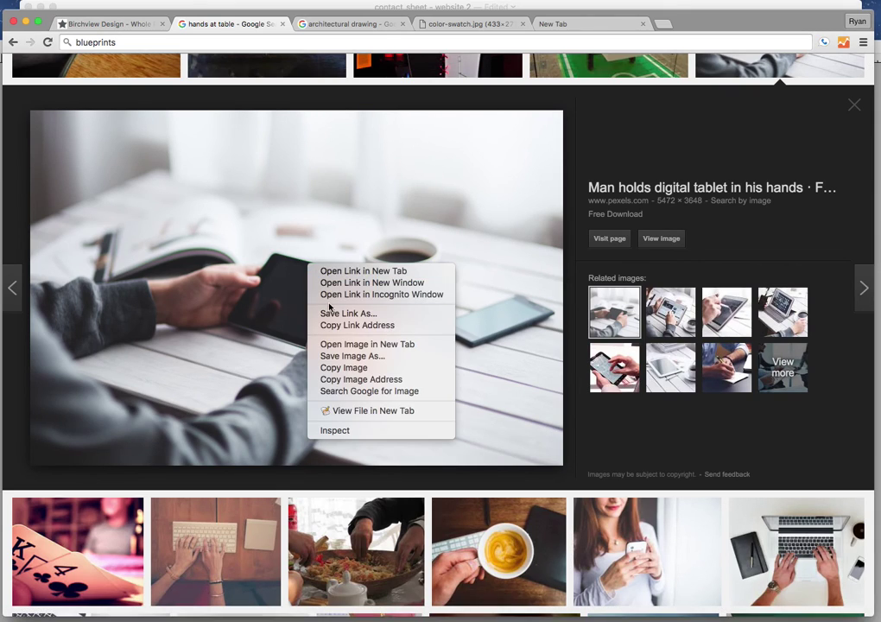
click(341, 366)
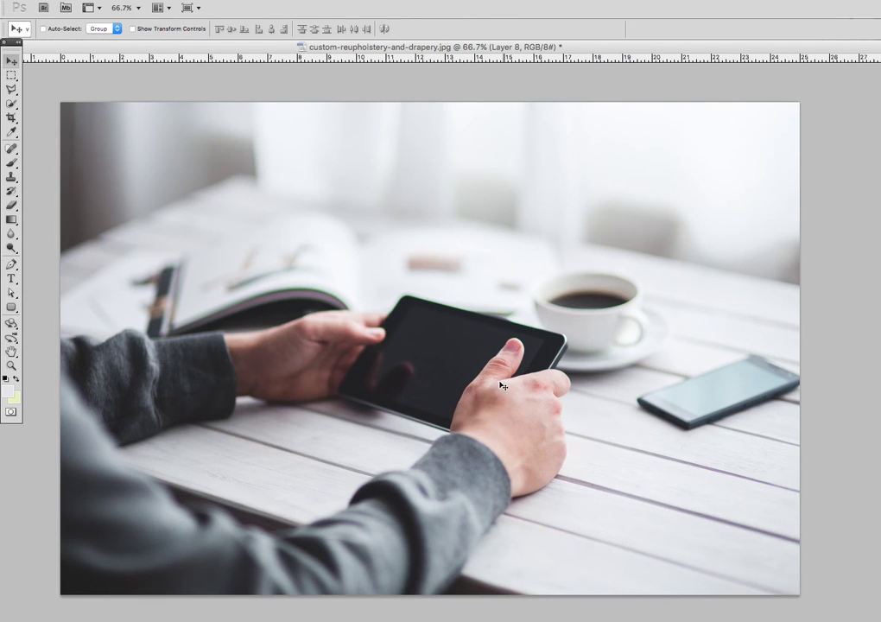
Nudge the pasted tablet photo (Layer 8) slightly left, then return to Chrome
mouse_move(449, 390)
mouse_down()
mouse_move(425, 369)
mouse_move(445, 390)
mouse_up()
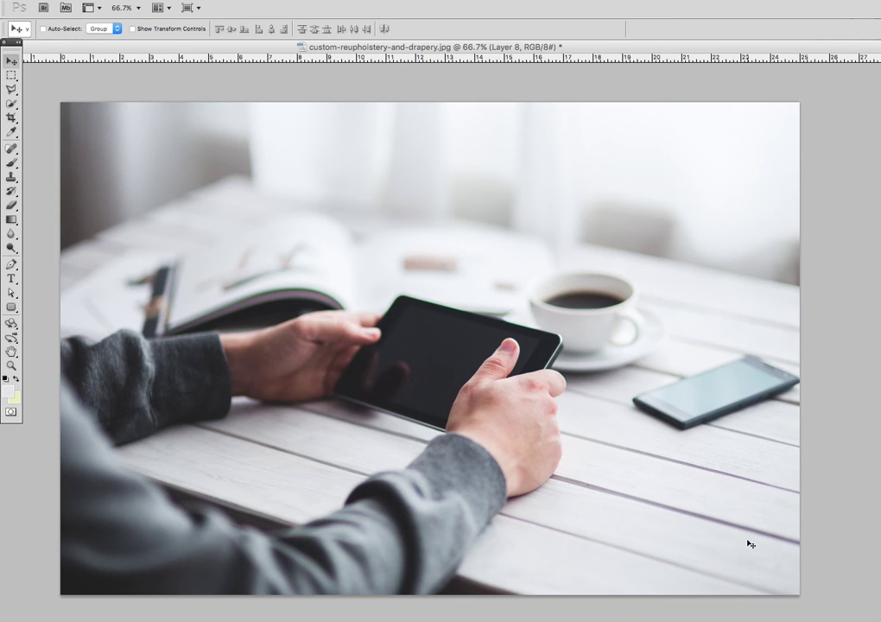
key(super+Tab)
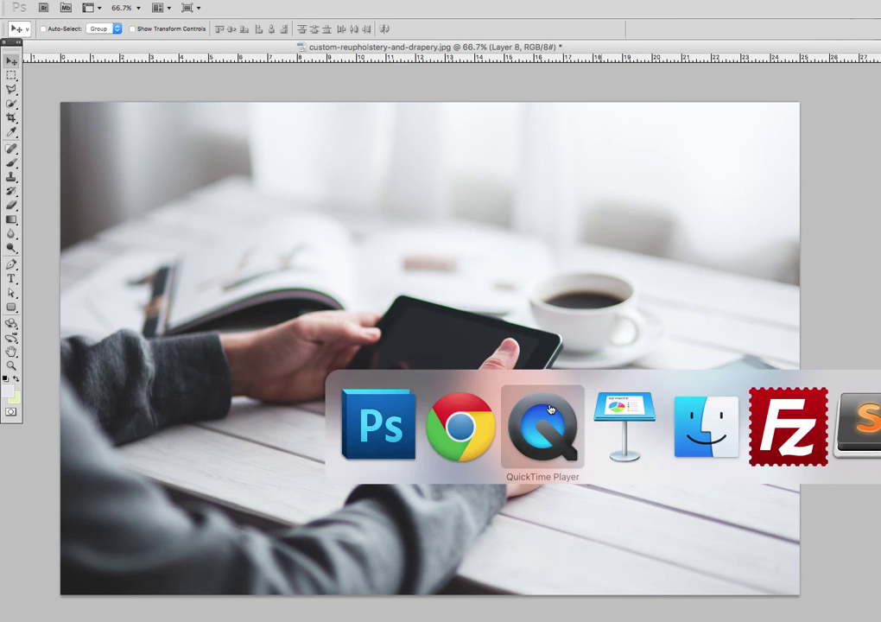
scroll(402, 231, up, 2)
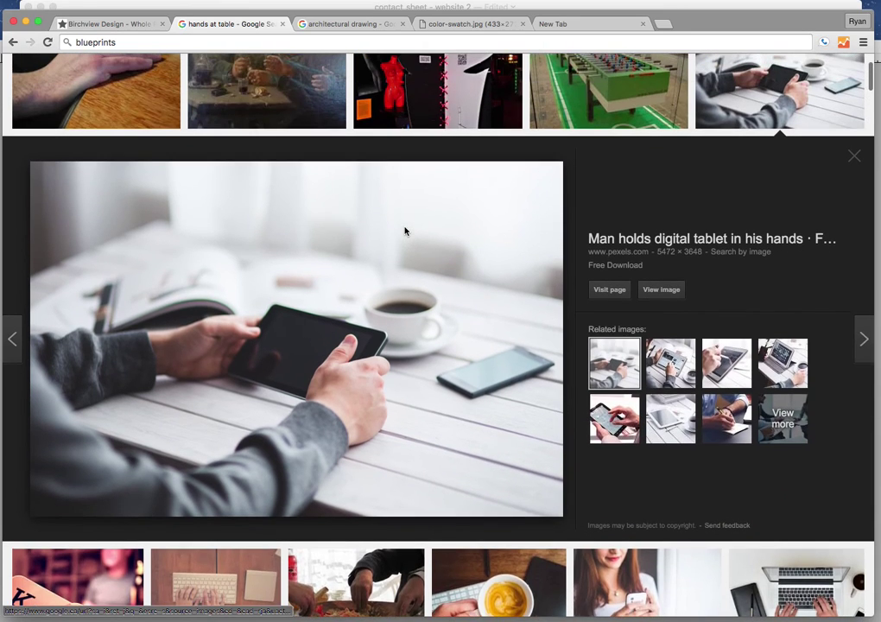
Apply the reuse and minimum-size filters to the 'architectural drawing' image search
click(338, 25)
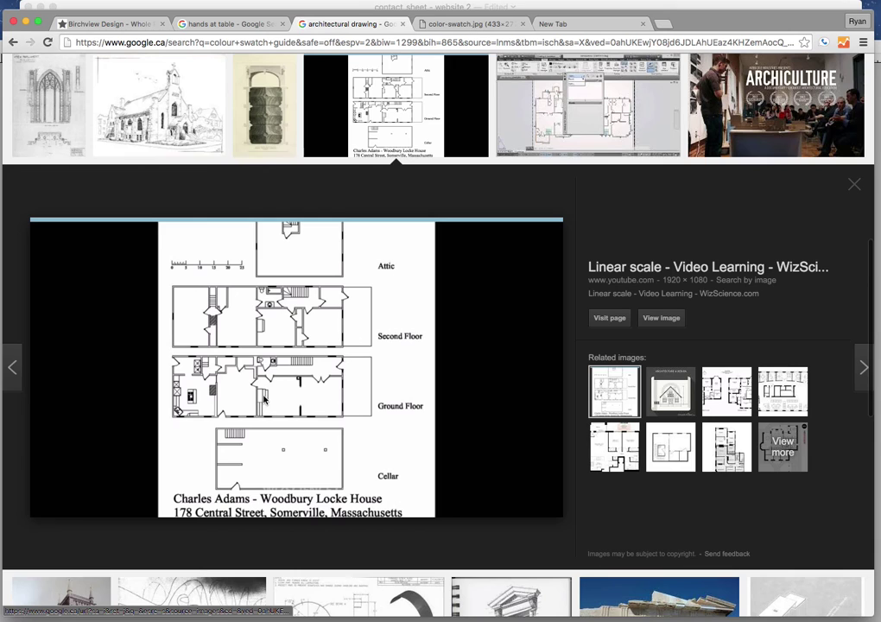
scroll(216, 302, up, 10)
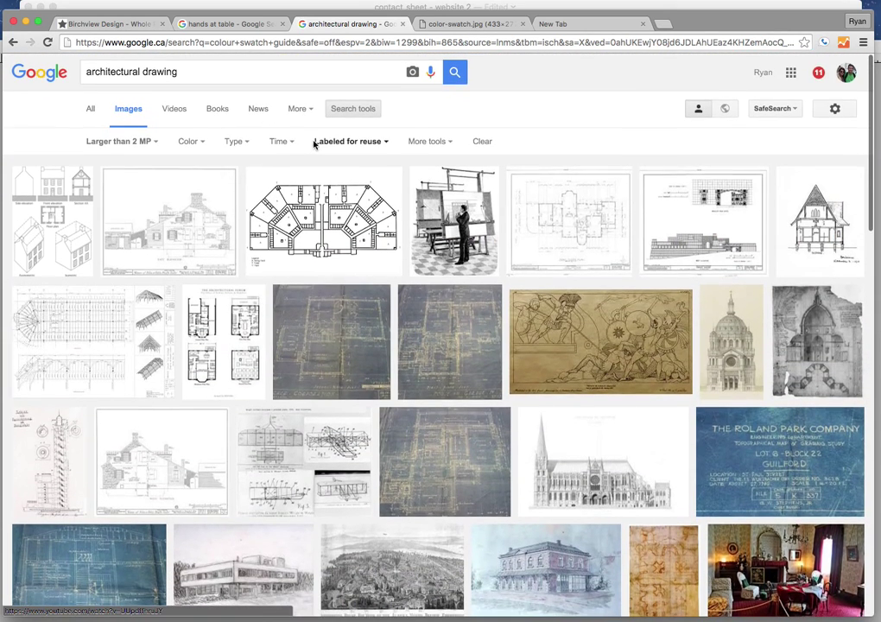
click(314, 144)
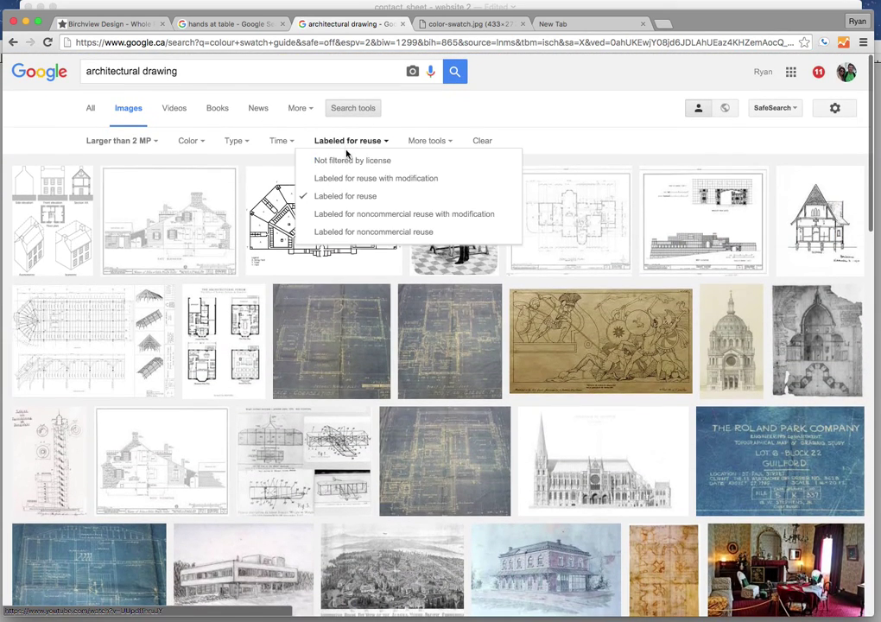
click(118, 140)
mouse_move(186, 231)
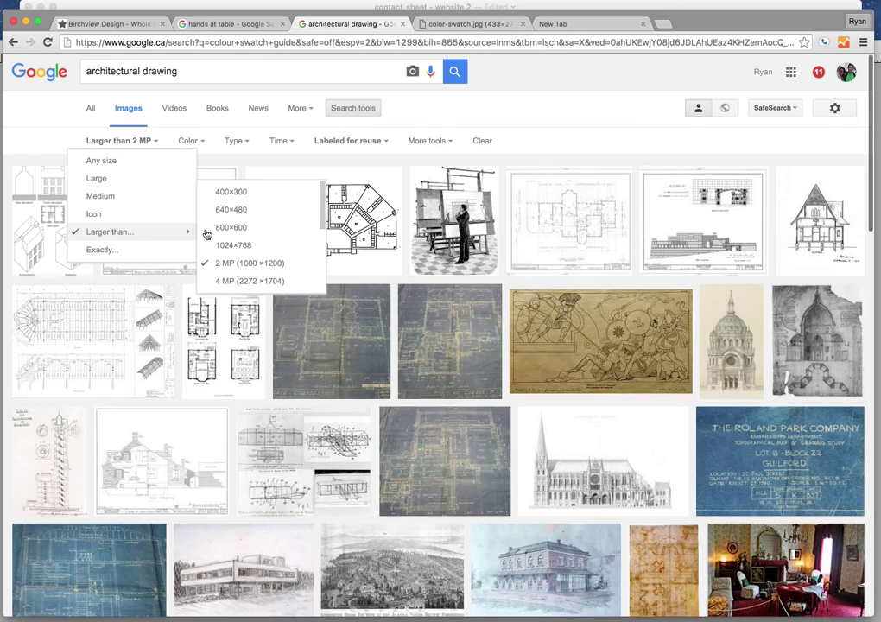
Copy the Woodbury Locke House floor-plan image from its preview
click(554, 101)
scroll(557, 271, down, 5)
click(482, 276)
right_click(304, 256)
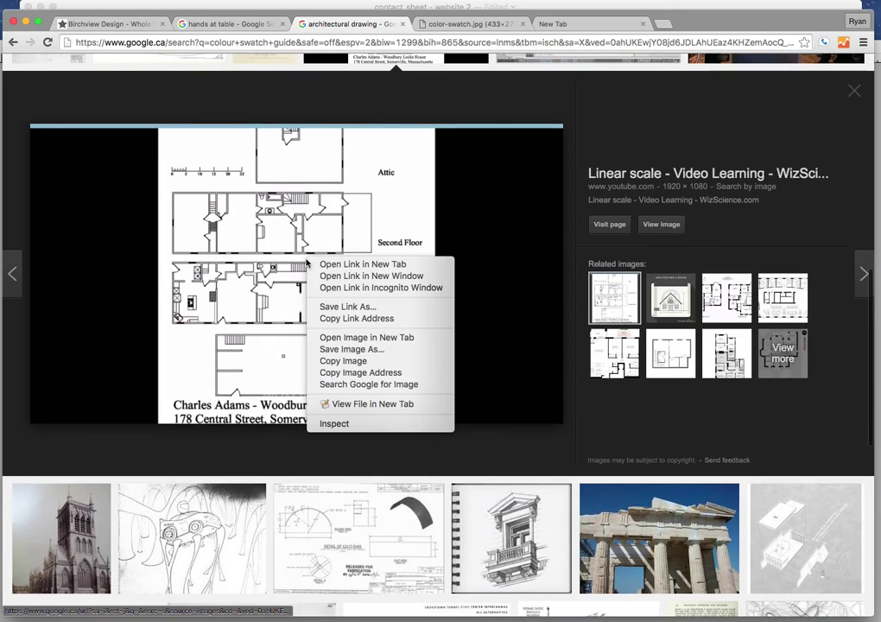
click(312, 362)
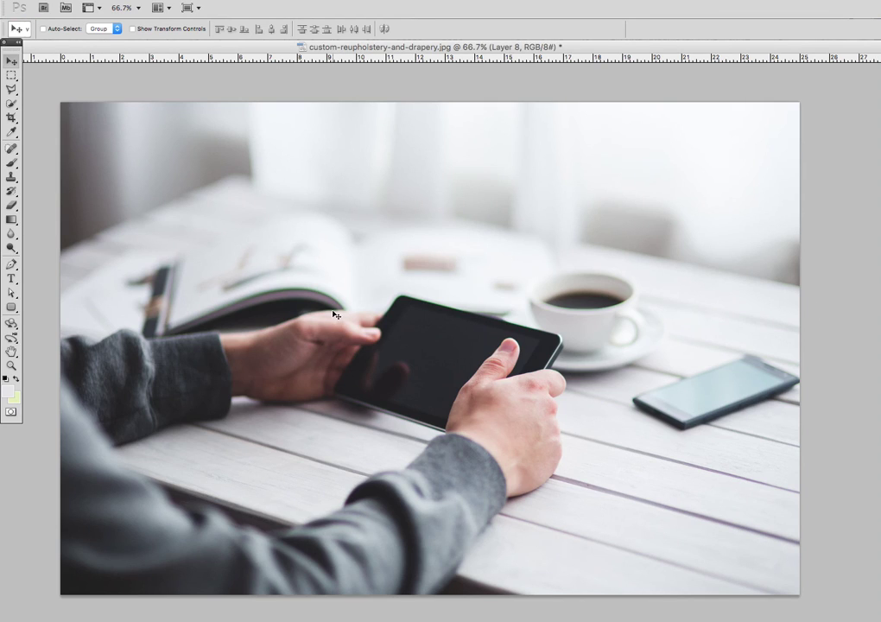
right_click(333, 315)
click(257, 271)
Paste the floor plan as a new layer and delete everything outside the drawing
key(super+v)
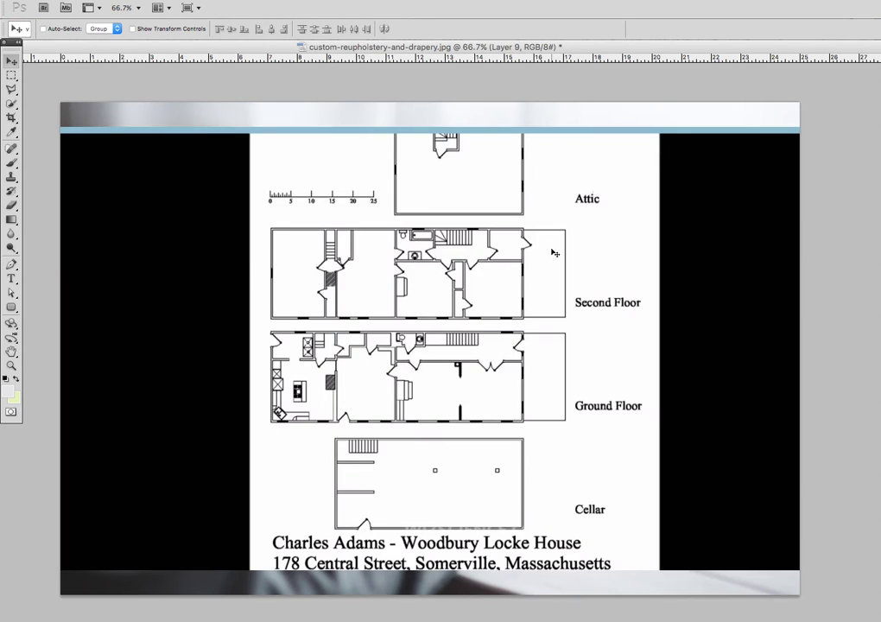
key(m)
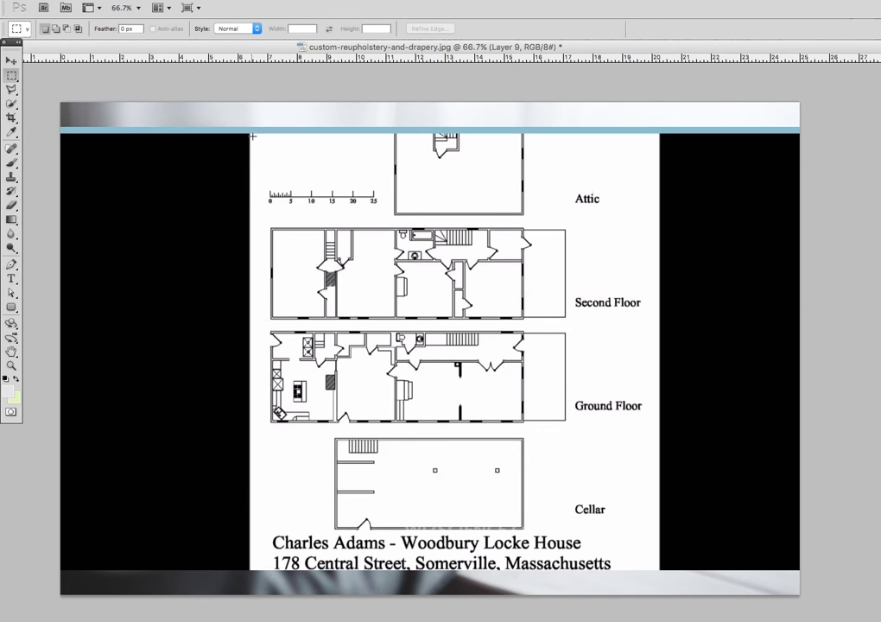
drag(606, 438, 658, 561)
drag(658, 533, 657, 533)
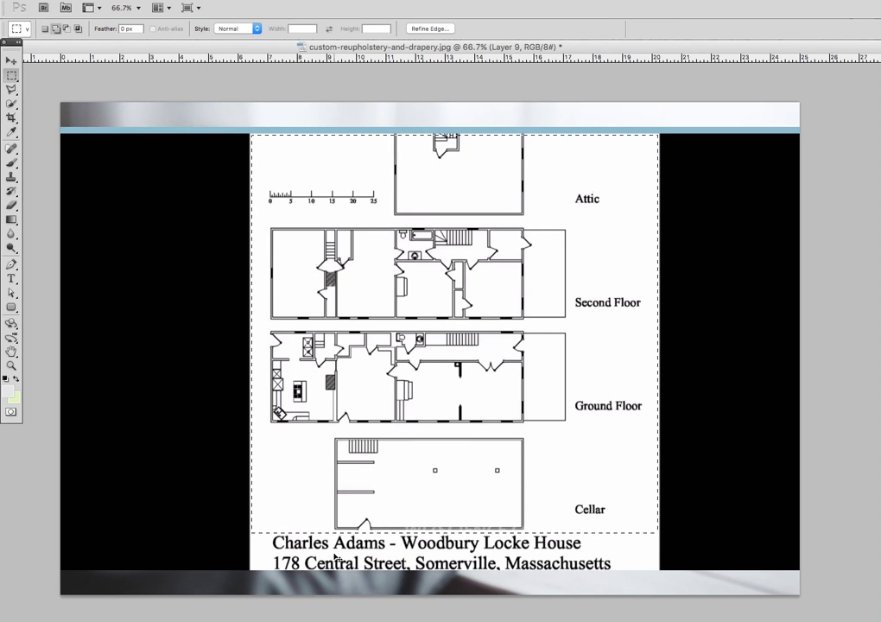
key(super+shift+i)
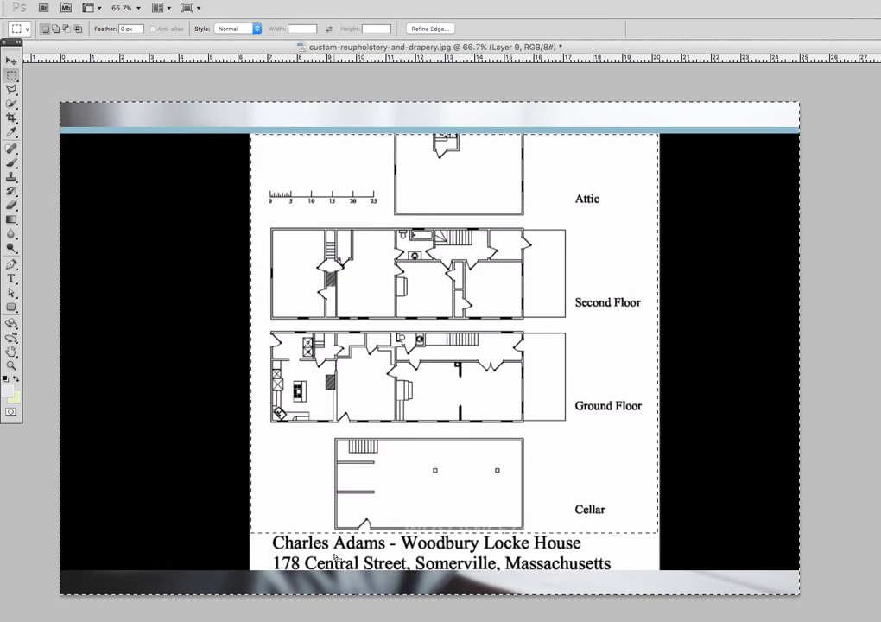
key(Delete)
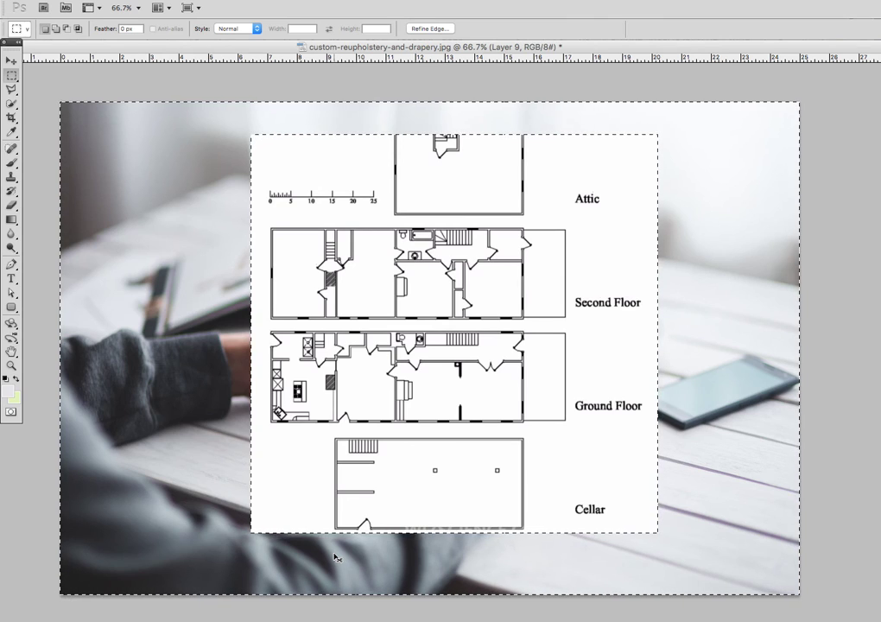
key(super+d)
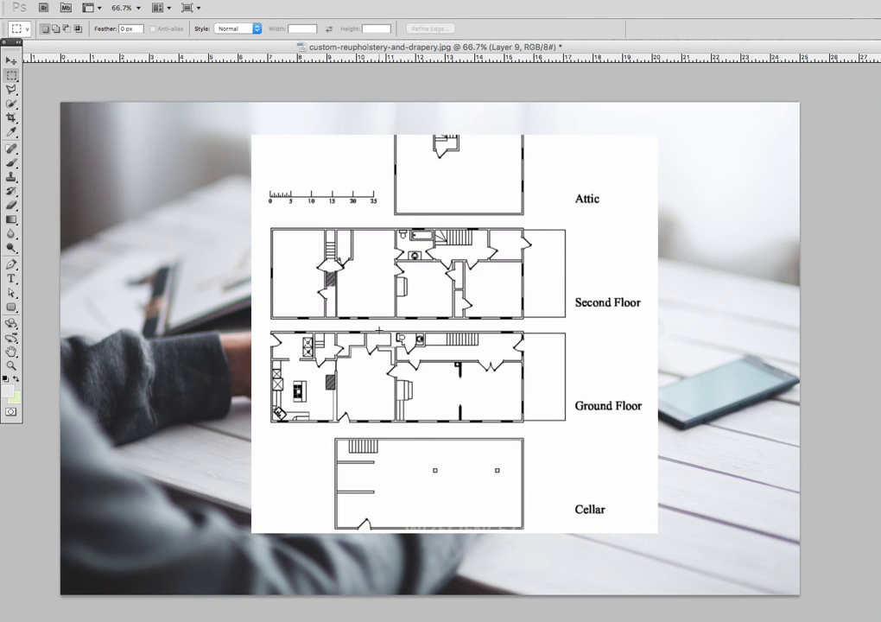
Shift the floor plan to the left side and delete the leftover black bar
key(v)
drag(379, 330, 221, 312)
key(m)
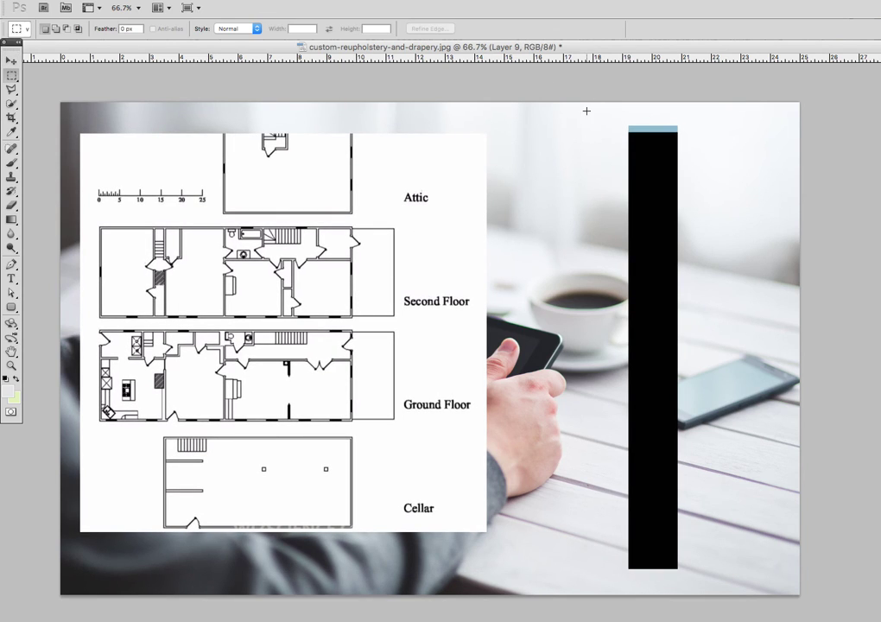
drag(587, 112, 737, 580)
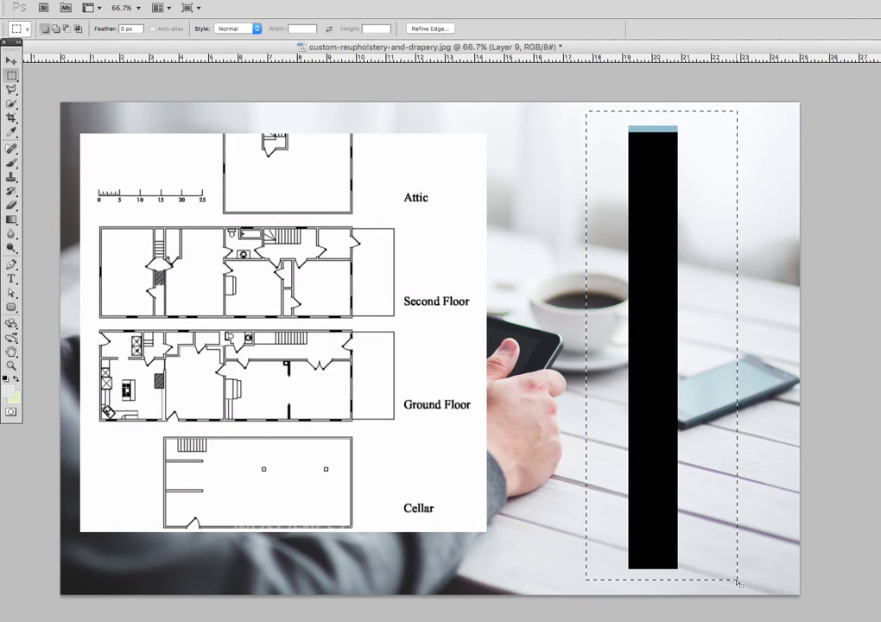
key(Delete)
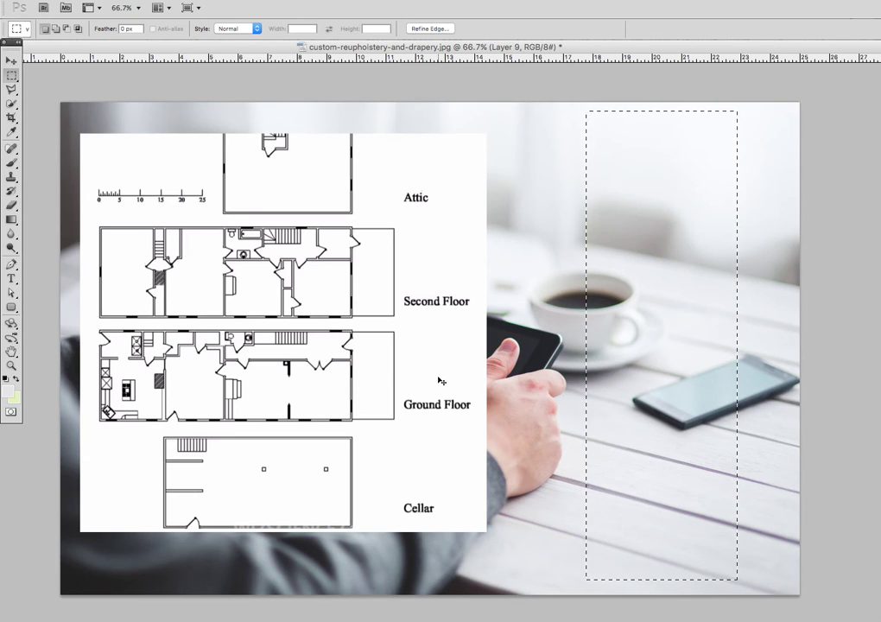
click(310, 311)
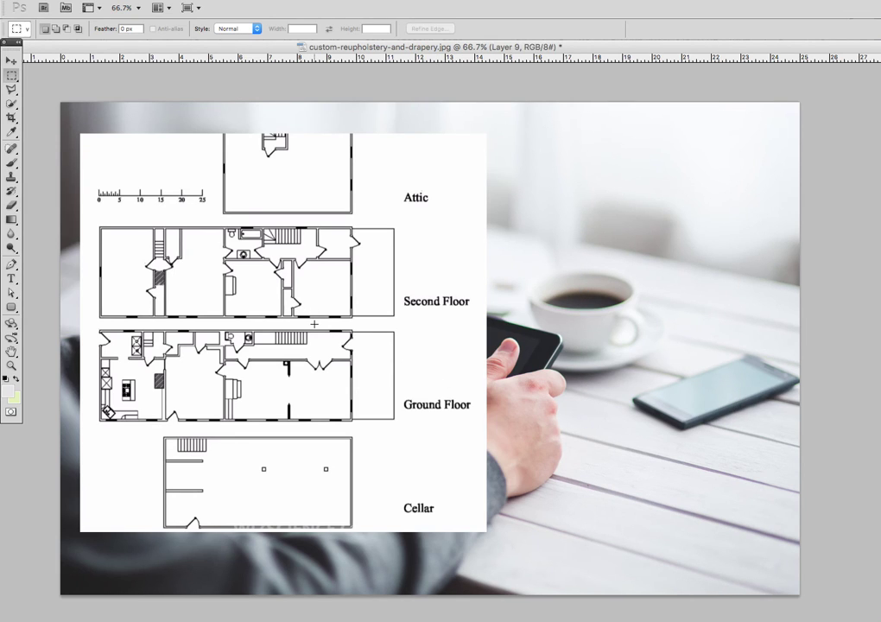
Move the floor plan toward the photo centre and start distorting its corners onto the table
key(v)
drag(285, 337, 413, 354)
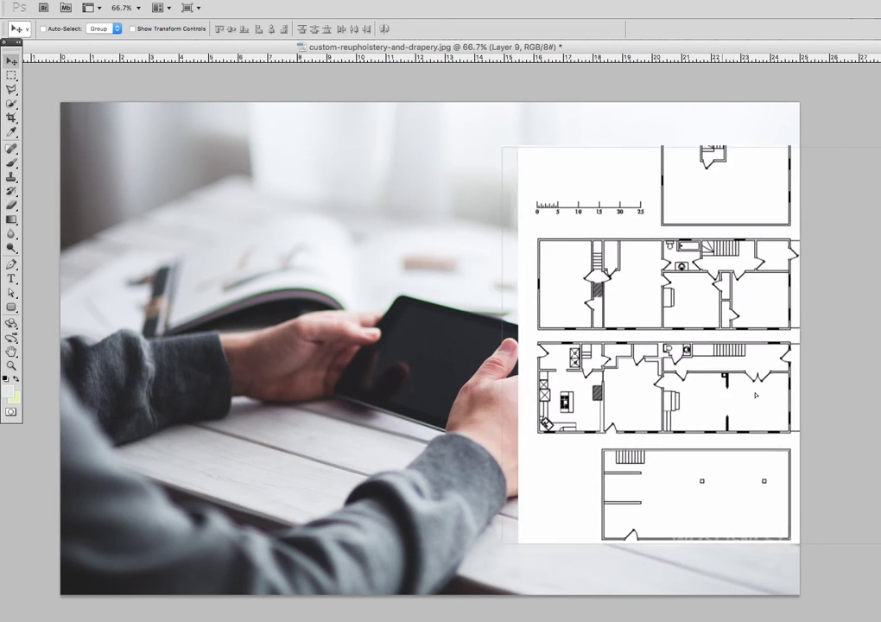
drag(758, 396, 696, 399)
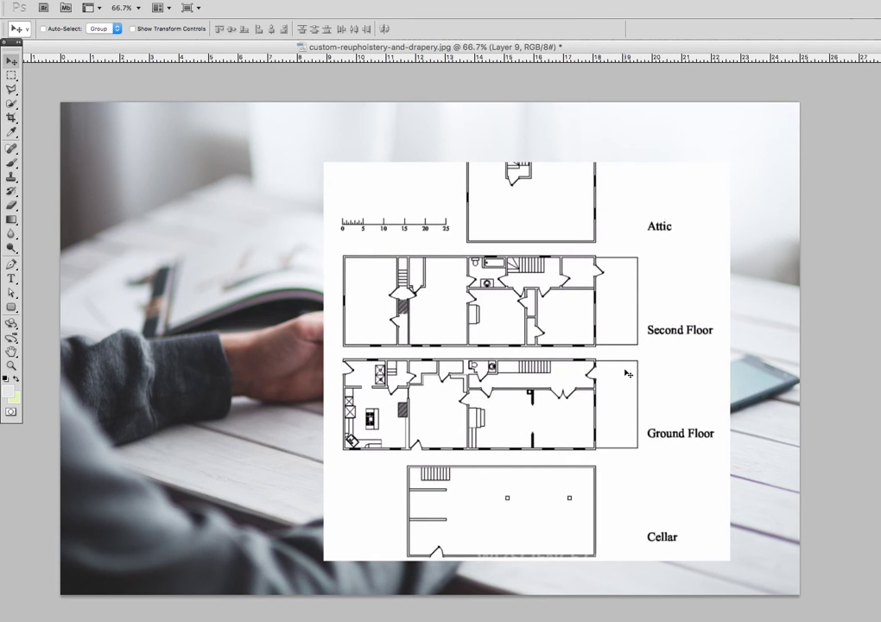
key(ctrl+t)
drag(449, 192, 393, 194)
drag(679, 160, 787, 308)
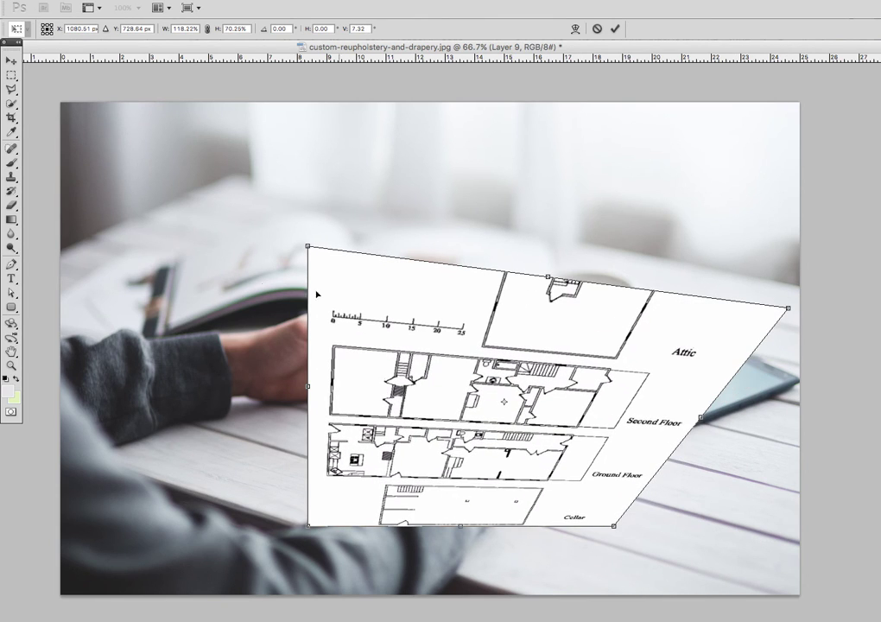
drag(308, 247, 551, 277)
drag(615, 527, 820, 597)
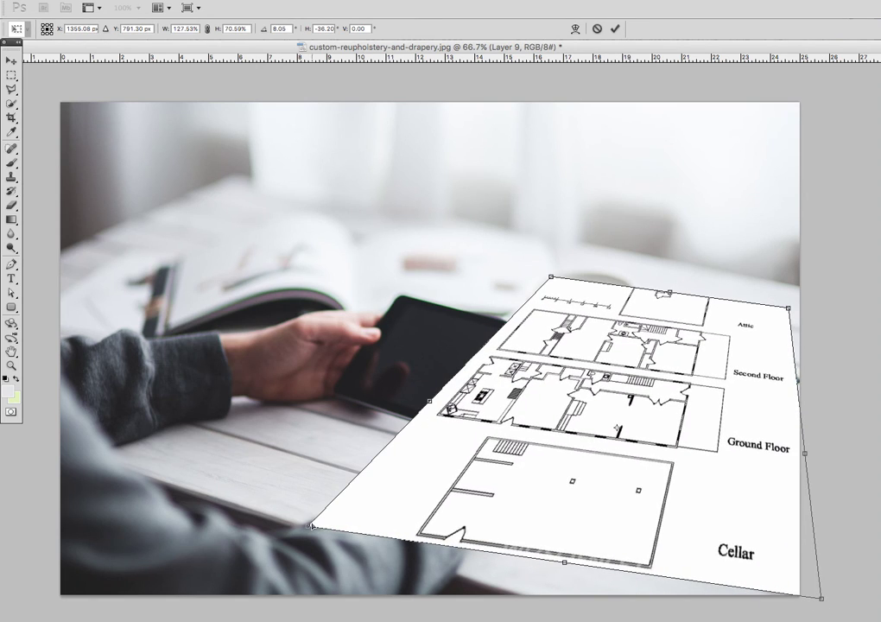
drag(312, 527, 463, 568)
Adjust the corners to uncover the coffee cup and extend the plan past the bottom-right frame
drag(551, 277, 592, 314)
drag(788, 307, 841, 363)
drag(821, 604, 842, 617)
scroll(440, 345, up, 5)
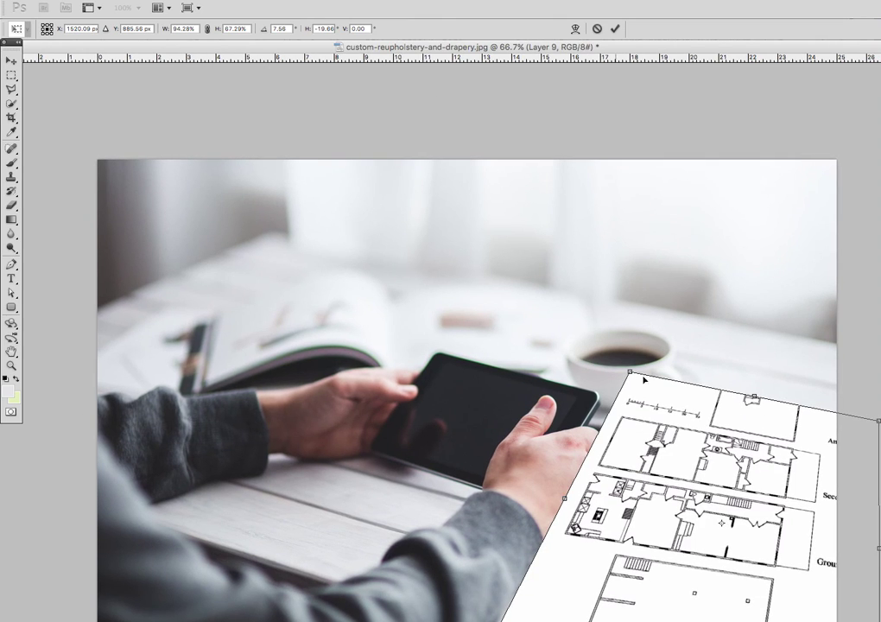
drag(631, 373, 665, 433)
drag(877, 422, 877, 459)
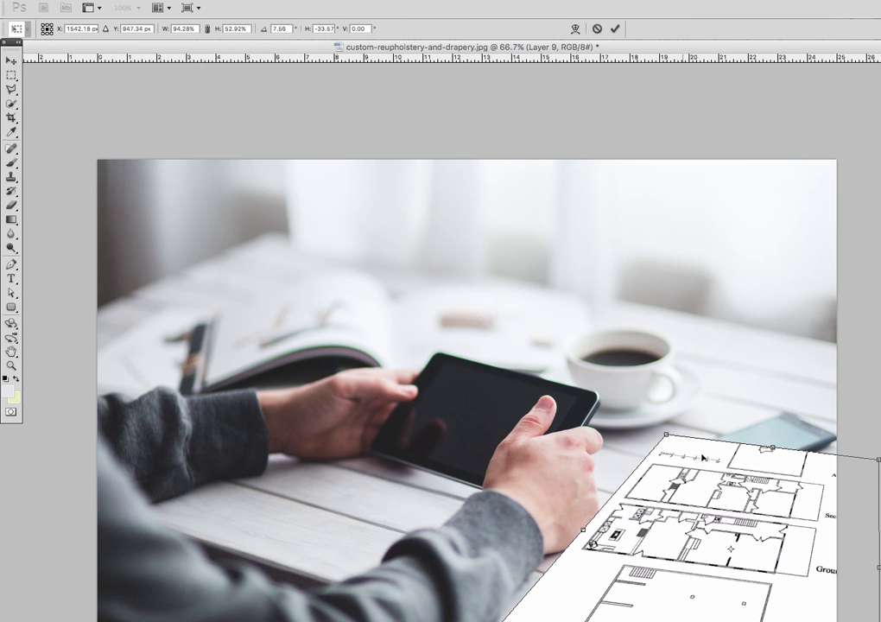
drag(666, 434, 589, 426)
drag(503, 618, 476, 618)
Fine-tune the plan's position, level its top edge, and apply the perspective transform
drag(621, 494, 542, 510)
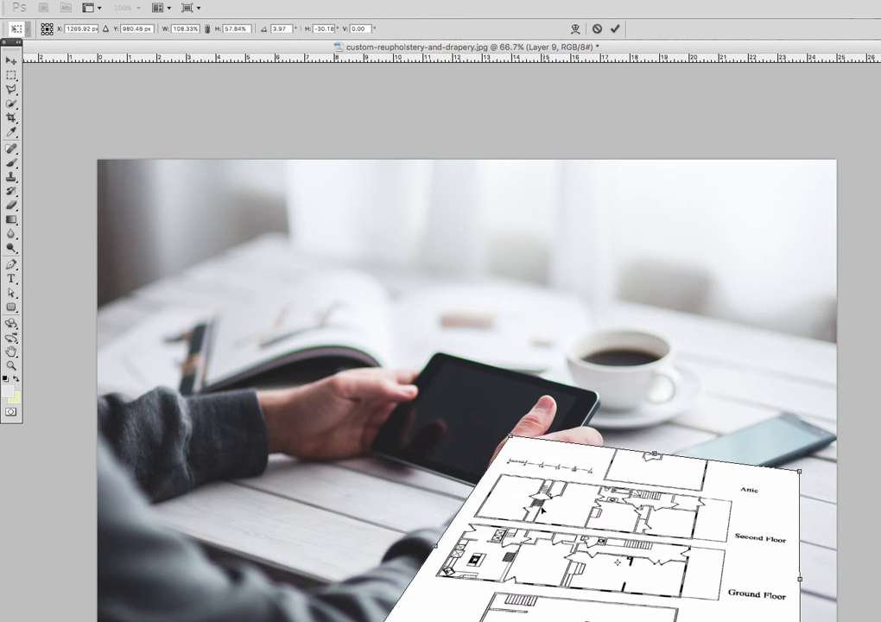
drag(799, 472, 866, 455)
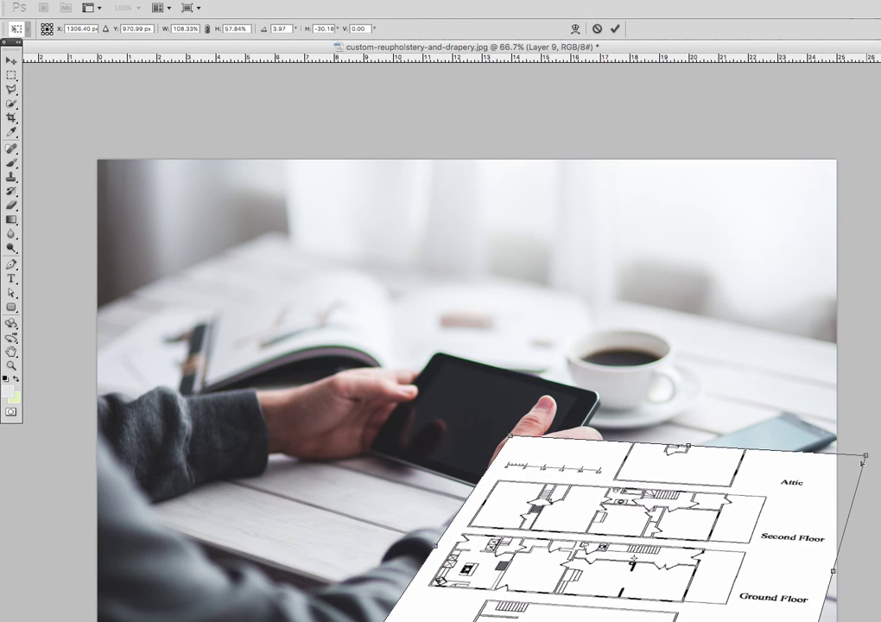
drag(833, 570, 880, 596)
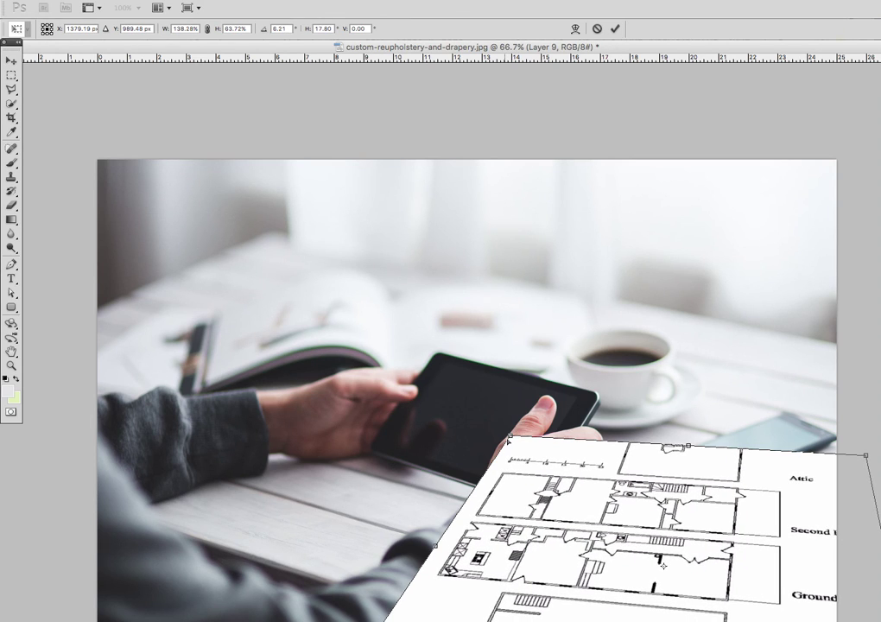
drag(508, 439, 510, 451)
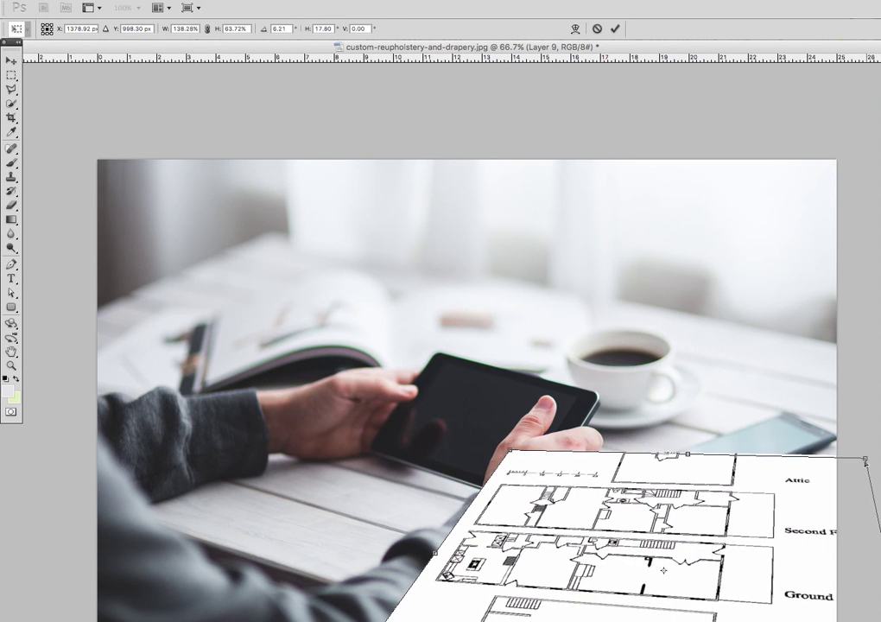
drag(867, 455, 867, 465)
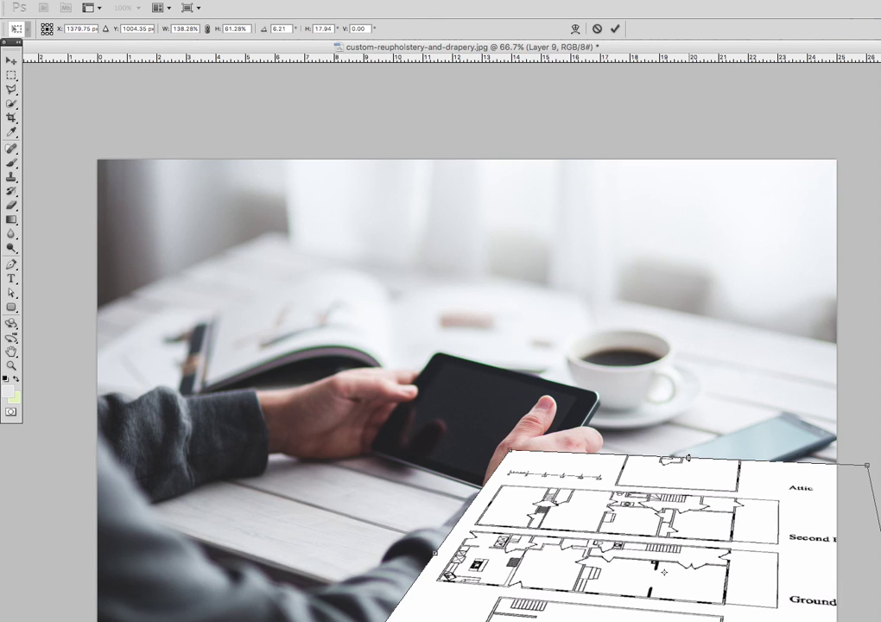
drag(664, 571, 663, 577)
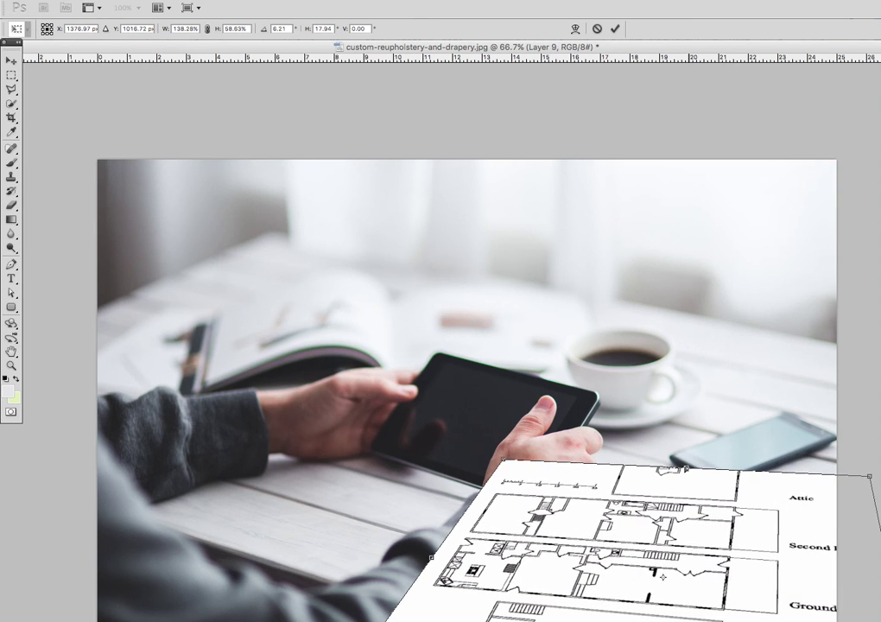
drag(685, 468, 704, 477)
key(Return)
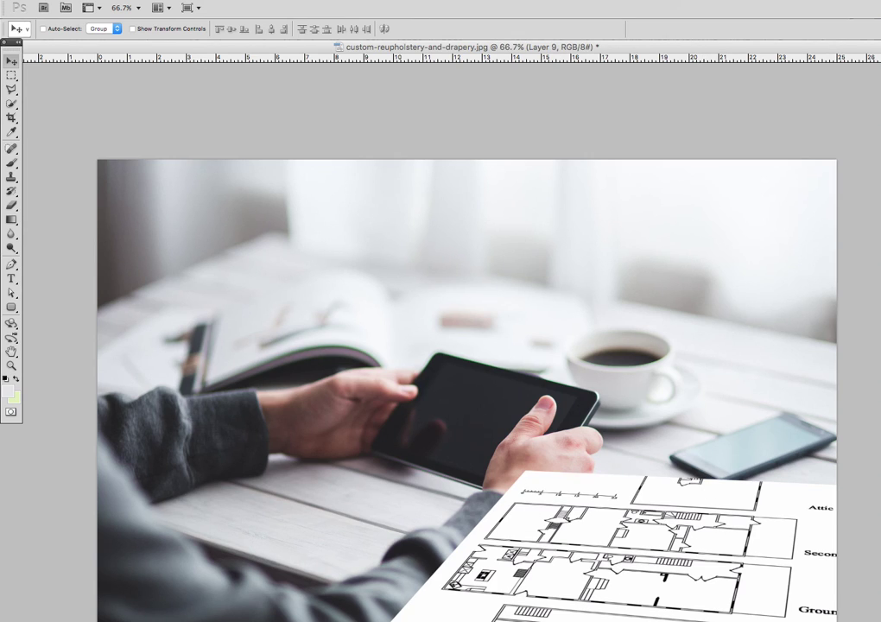
Hide the floor-plan layer and switch to the freehand Lasso tool
key(ctrl+z)
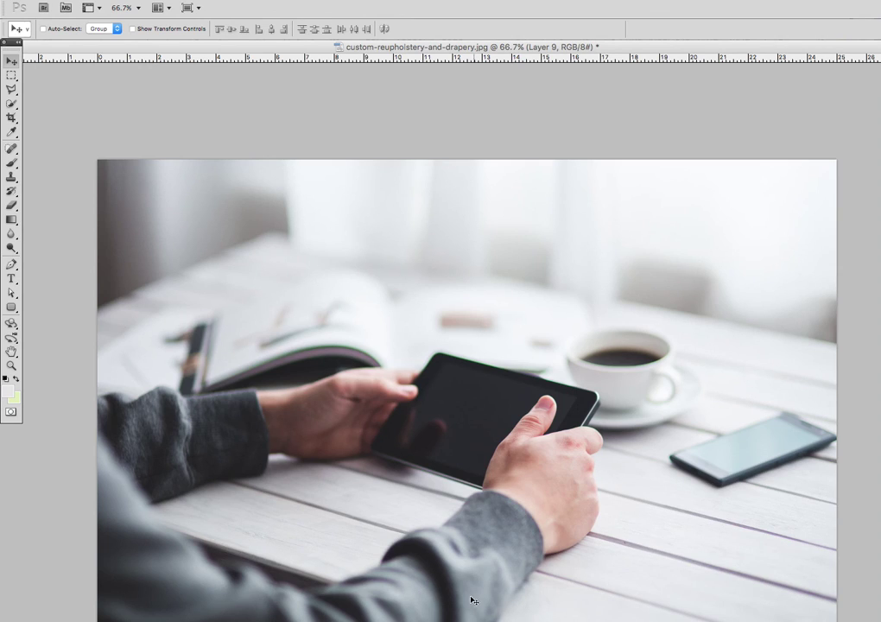
key(l)
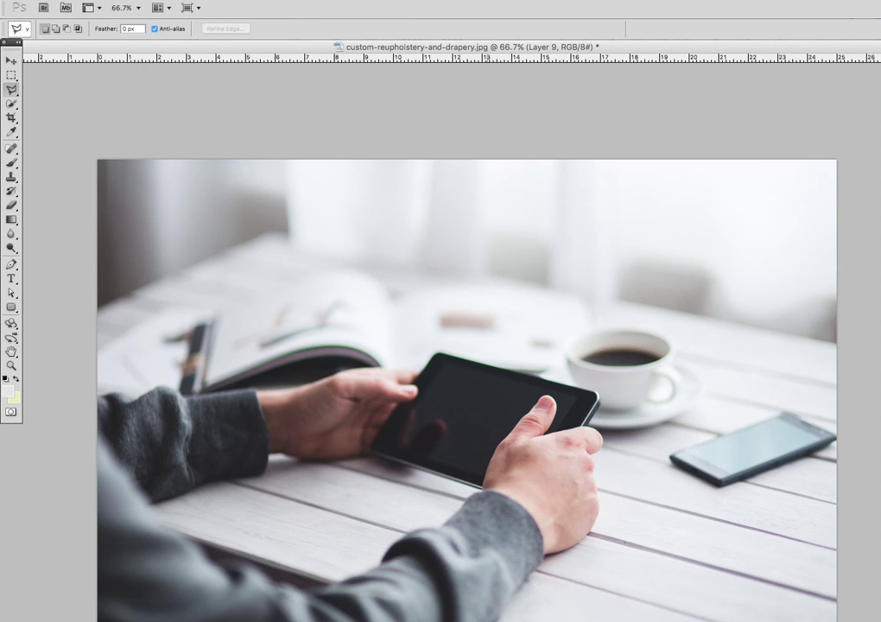
right_click(497, 524)
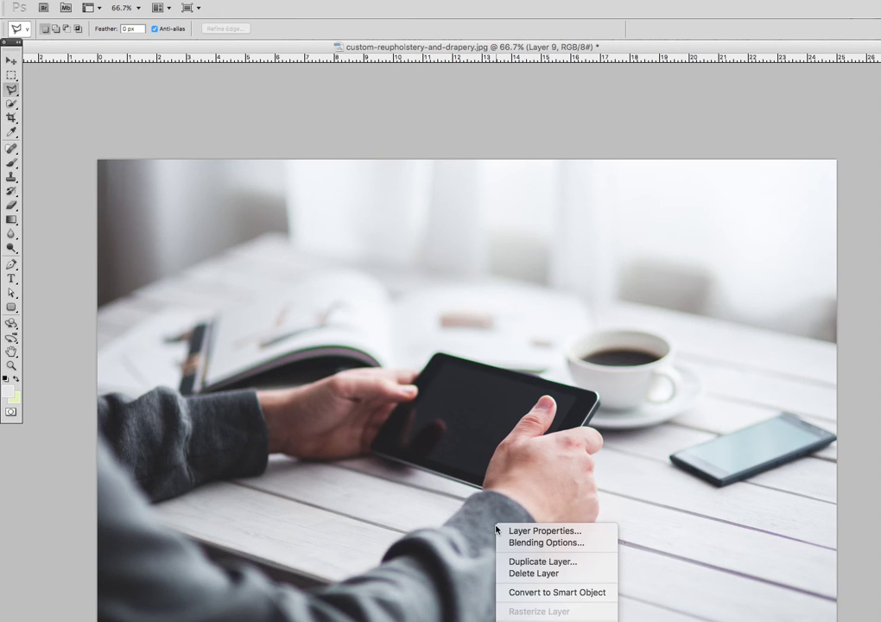
click(15, 89)
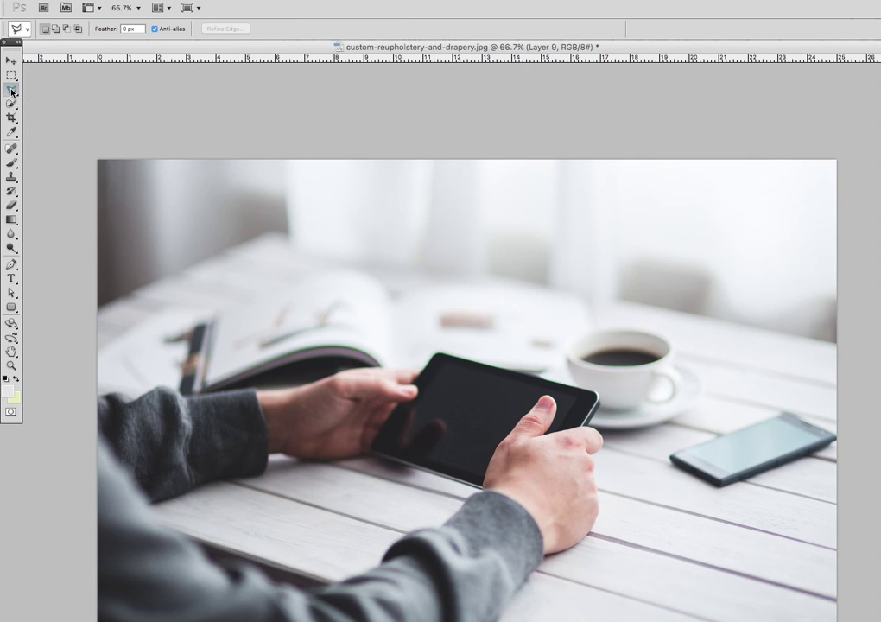
click(11, 89)
click(48, 86)
Lasso the tabletop between the hand and phone, then invert the selection
mouse_move(501, 618)
mouse_down()
mouse_move(546, 555)
mouse_move(578, 544)
mouse_move(593, 527)
mouse_move(596, 448)
mouse_move(607, 434)
mouse_move(656, 435)
mouse_move(671, 460)
mouse_move(713, 484)
mouse_move(834, 458)
mouse_up()
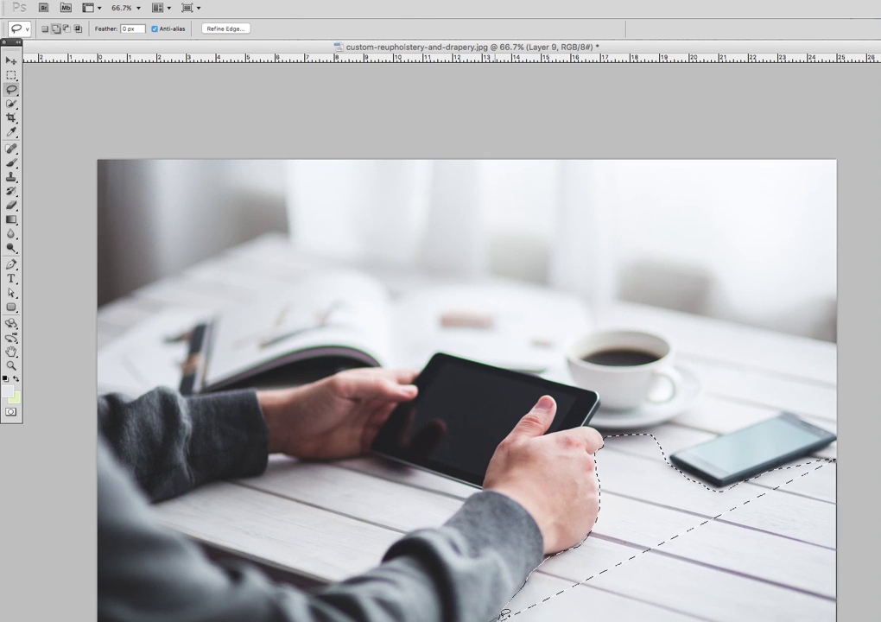
drag(506, 613, 834, 462)
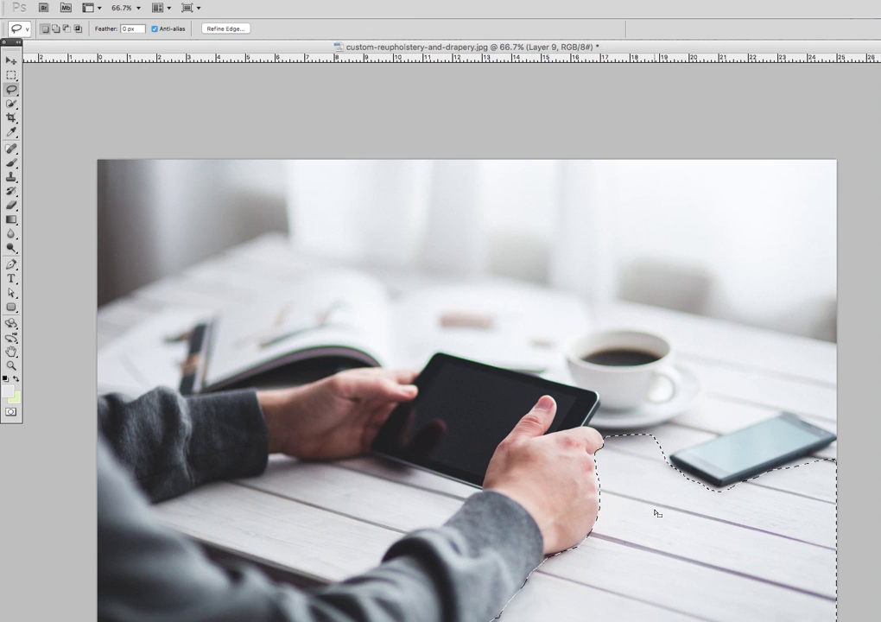
key(shift)
key(ctrl+shift+i)
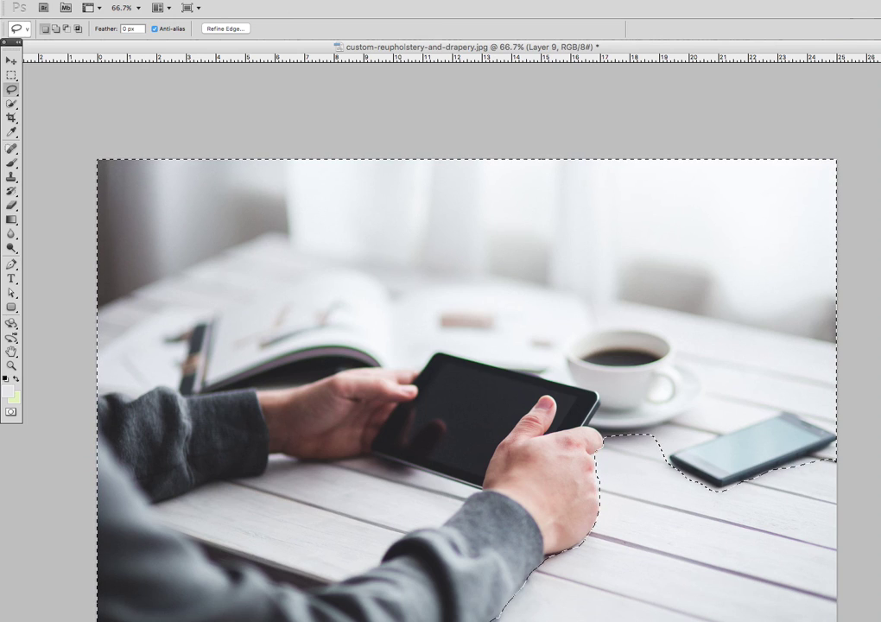
Add a layer mask to Layer 8 from the inverted lasso selection
key(alt+bracketleft)
key(F7)
drag(643, 86, 751, 87)
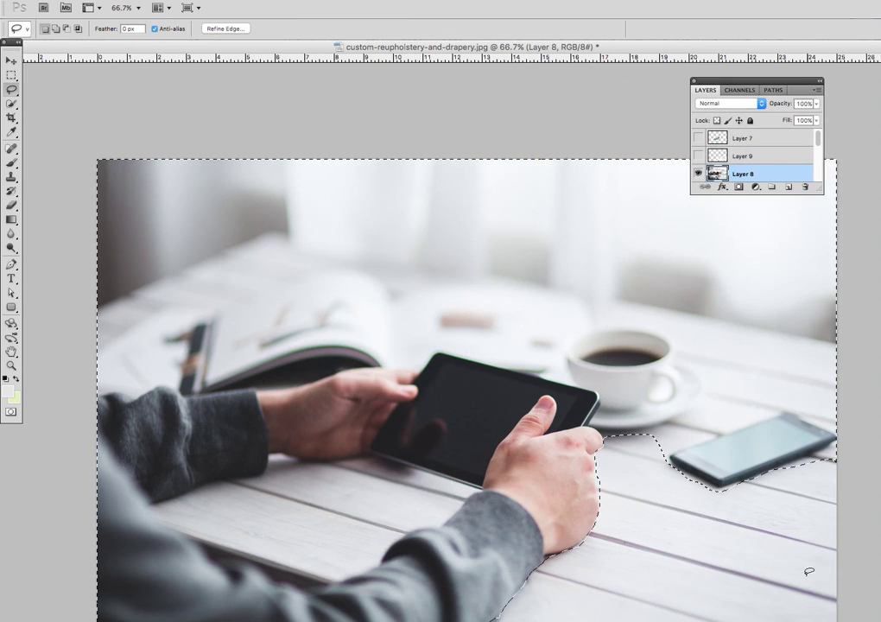
click(738, 187)
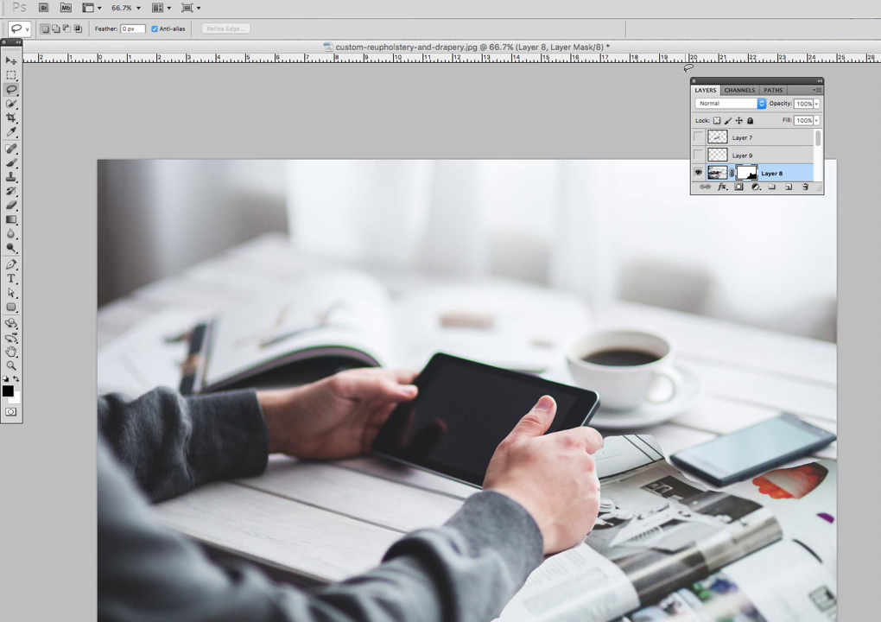
Show Layer 9, place it beneath Layer 8, and nudge the floor plan on the table
scroll(764, 154, down, 2)
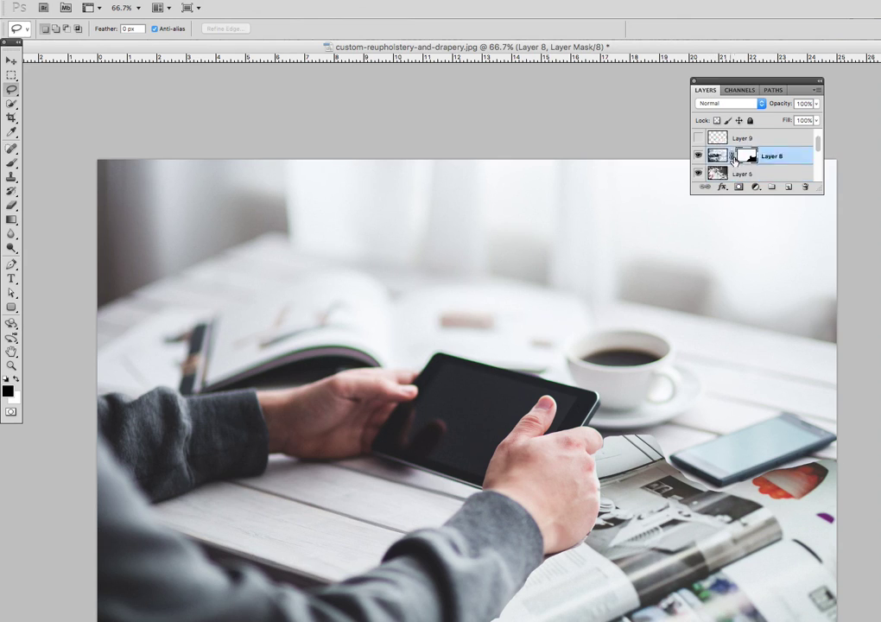
scroll(743, 159, up, 2)
click(698, 156)
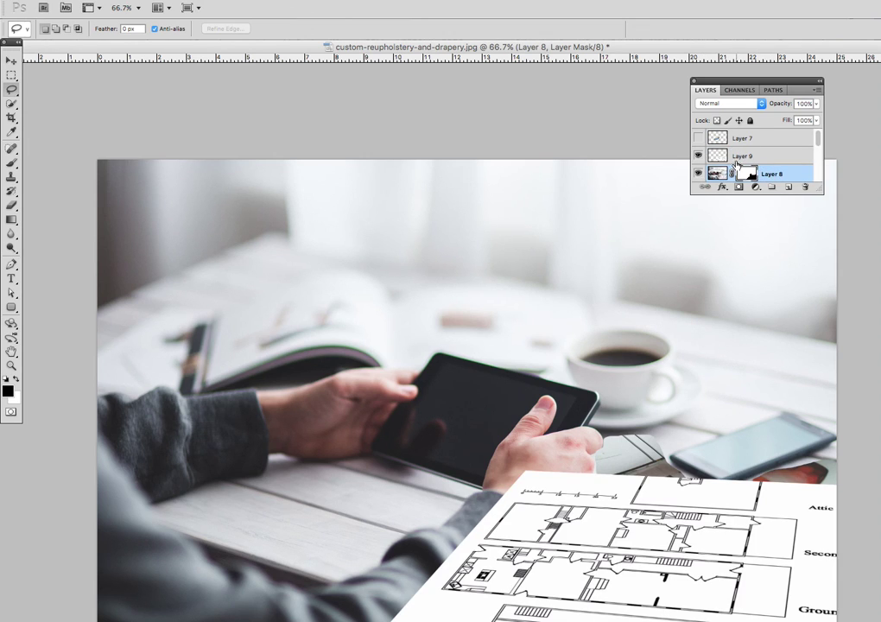
drag(738, 162, 748, 180)
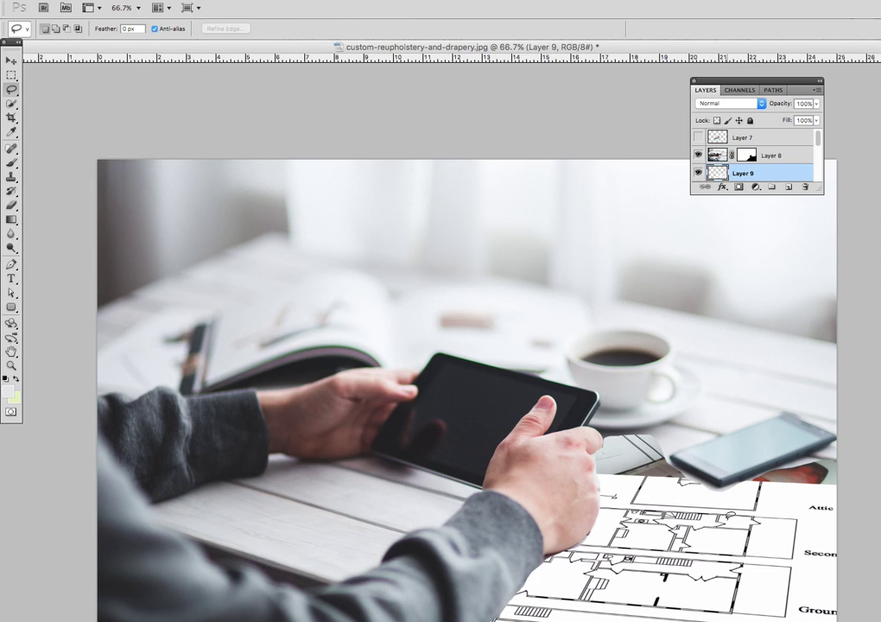
key(v)
drag(723, 551, 743, 551)
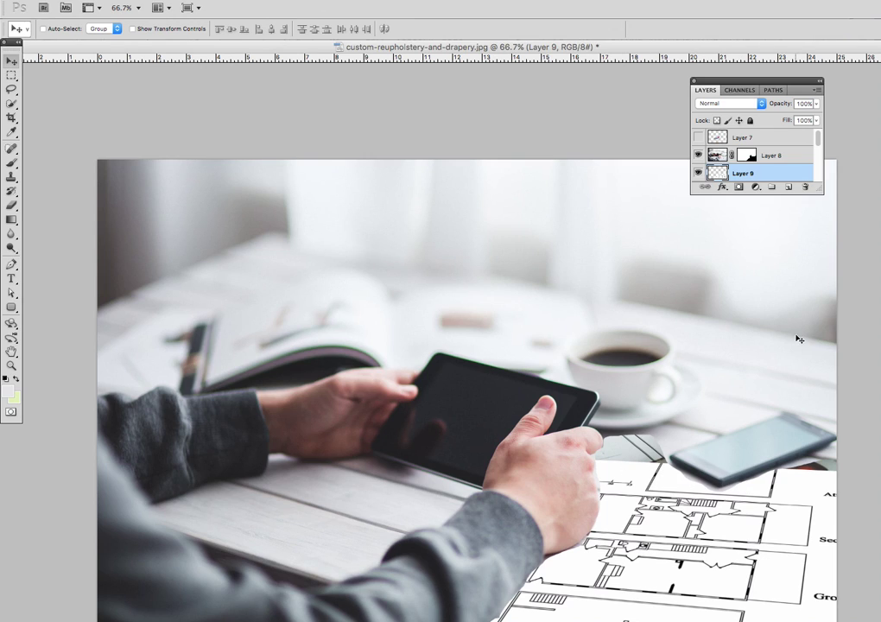
With the Brush on Layer 8's mask, paint out the floor-plan slivers beside the phone and hand
click(771, 155)
key(b)
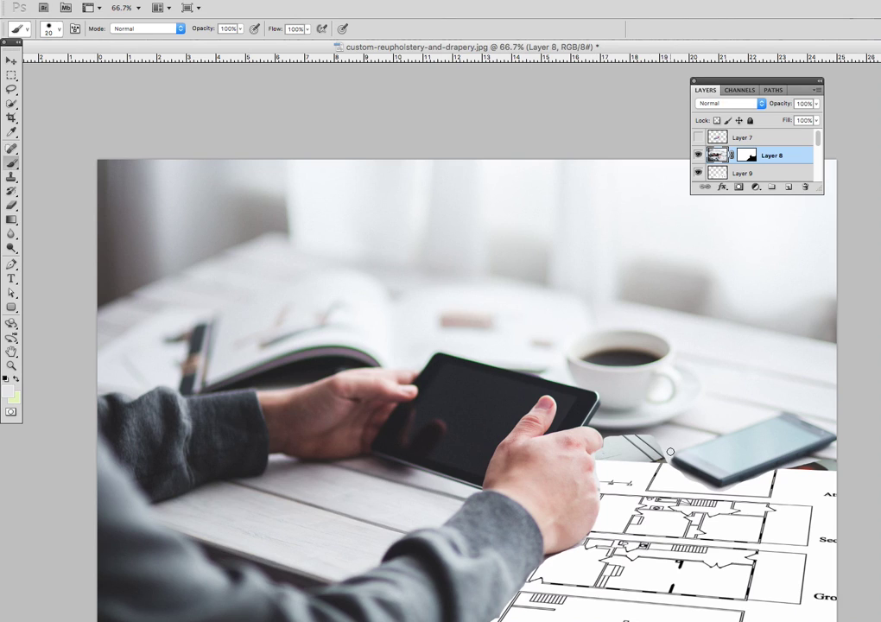
click(741, 171)
click(745, 155)
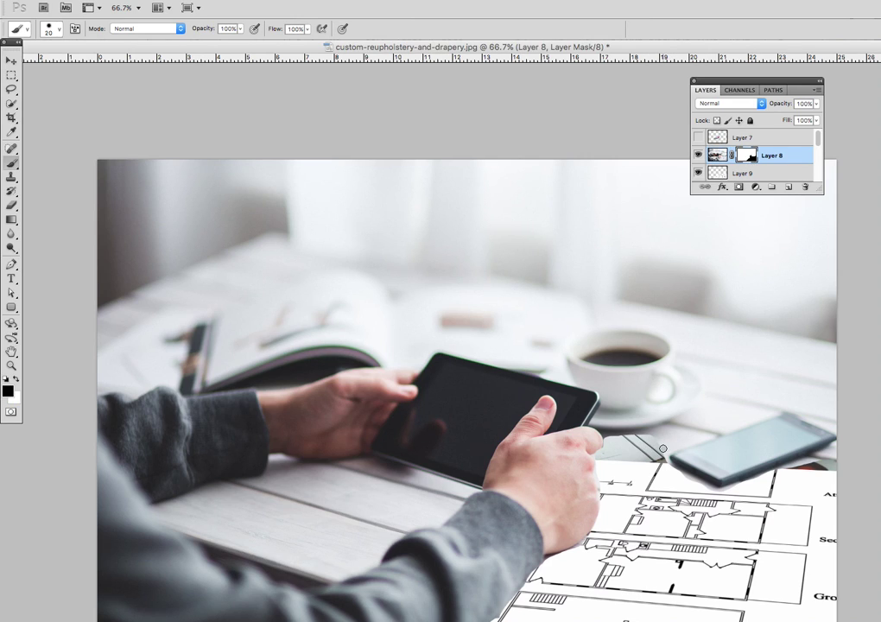
drag(662, 448, 639, 442)
key(x)
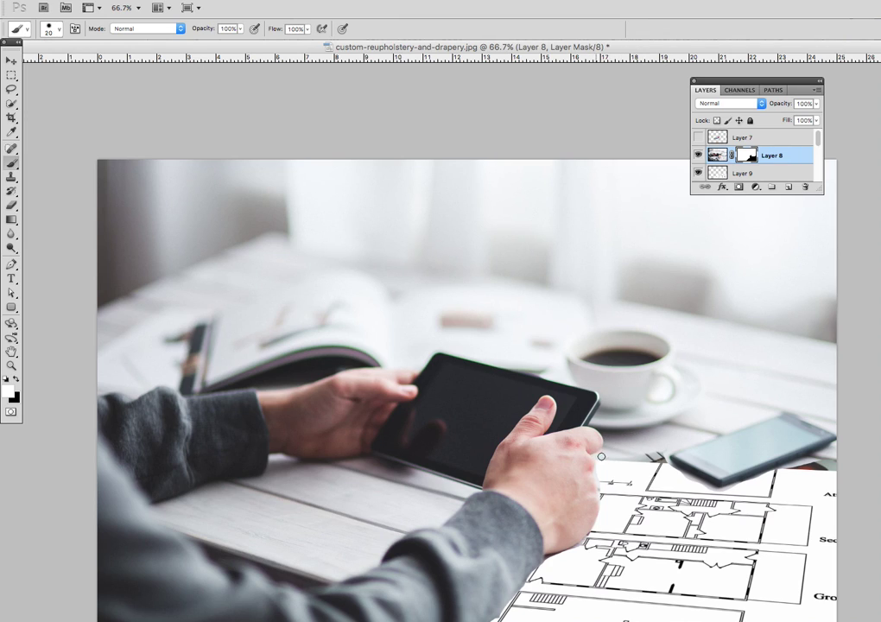
drag(662, 459, 652, 451)
Paint over the reddish patch right of the phone, toggling between black and white
key(x)
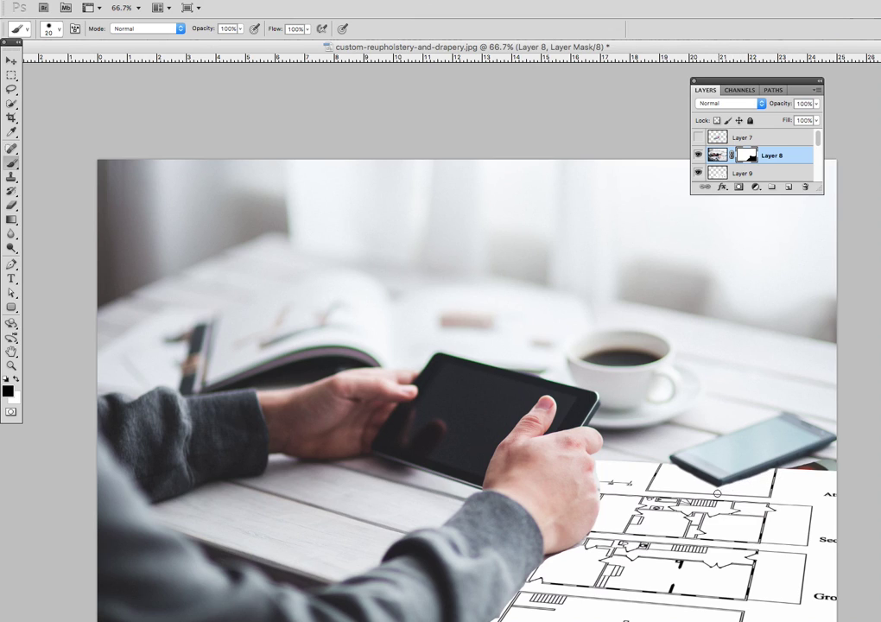
key(x)
mouse_move(790, 467)
mouse_down()
mouse_move(843, 464)
mouse_move(807, 463)
mouse_up()
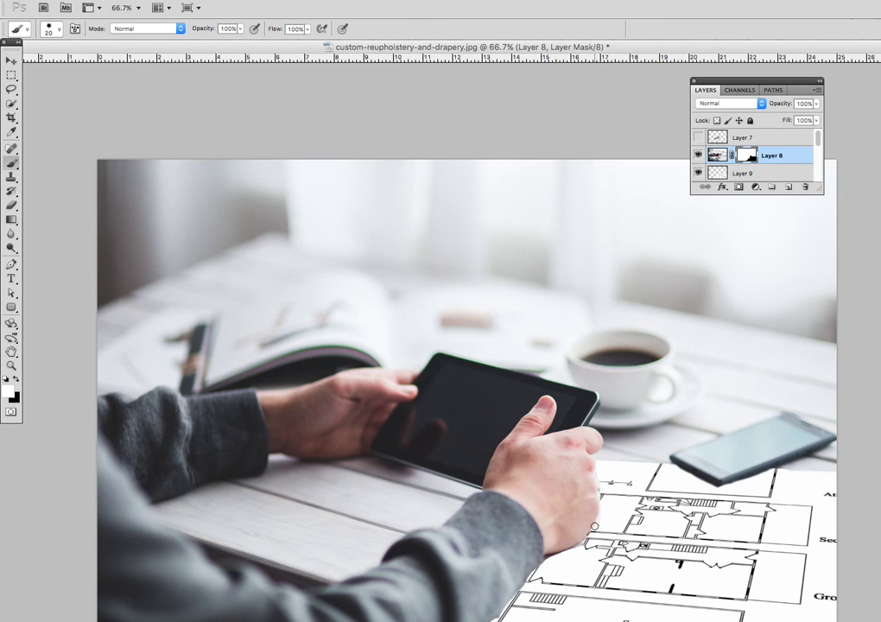
key(x)
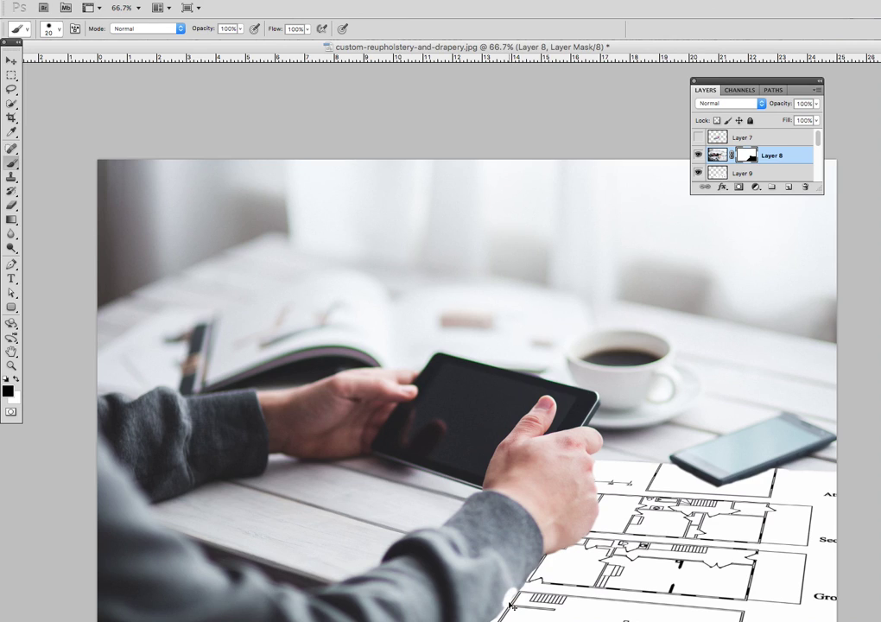
key(x)
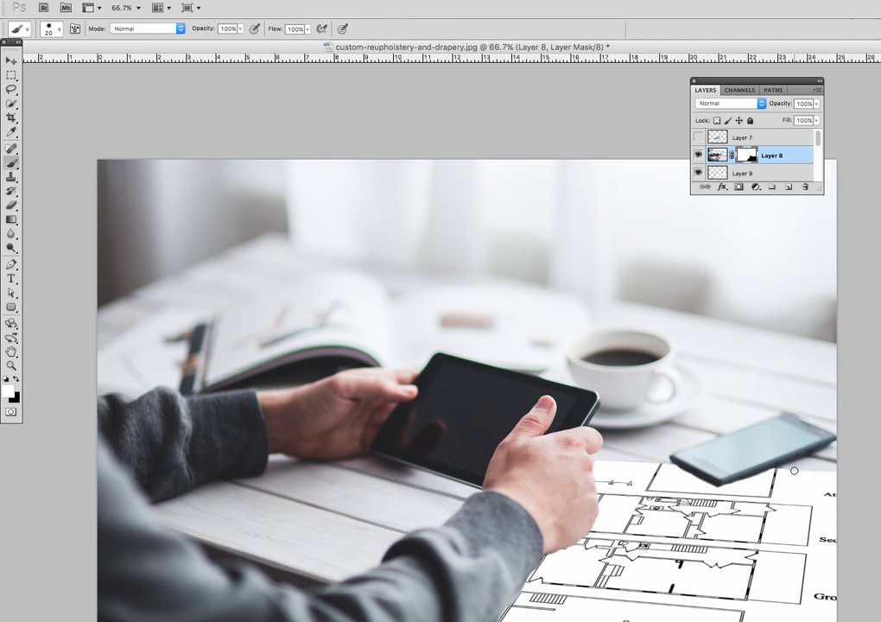
key(x)
Zoom to 100% on the phone and paint along its lower edge on Layer 8's mask, switching to white
click(743, 481)
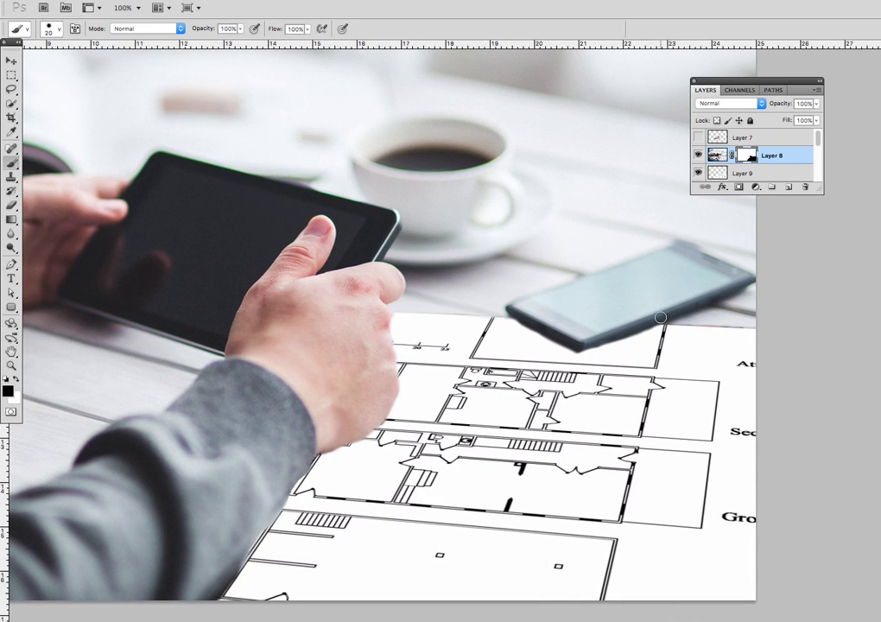
mouse_move(655, 321)
mouse_down()
mouse_move(630, 331)
mouse_move(658, 325)
mouse_up()
key(x)
Select around the phone with the Polygonal Lasso, fill it white on the mask, and deselect
key(l)
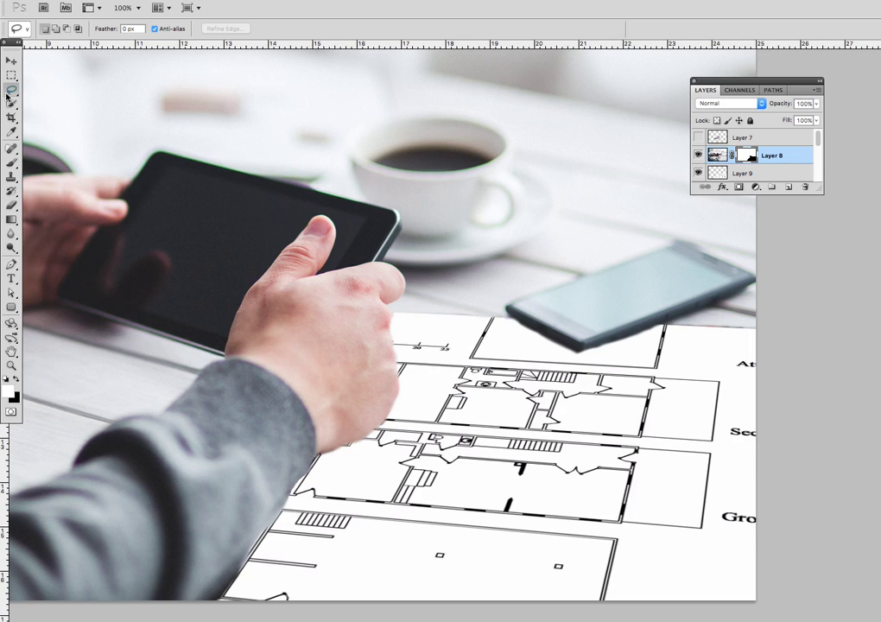
drag(11, 89, 41, 100)
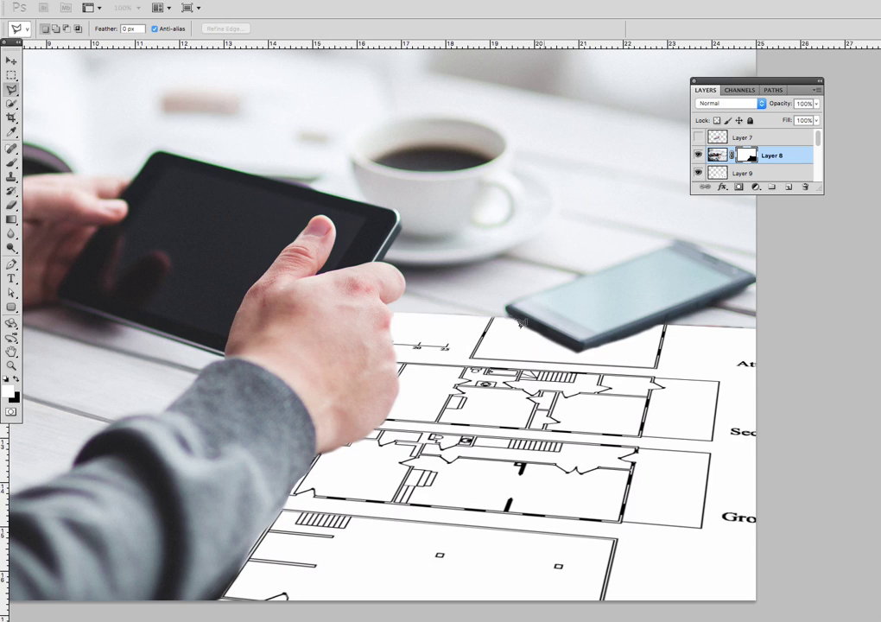
click(511, 311)
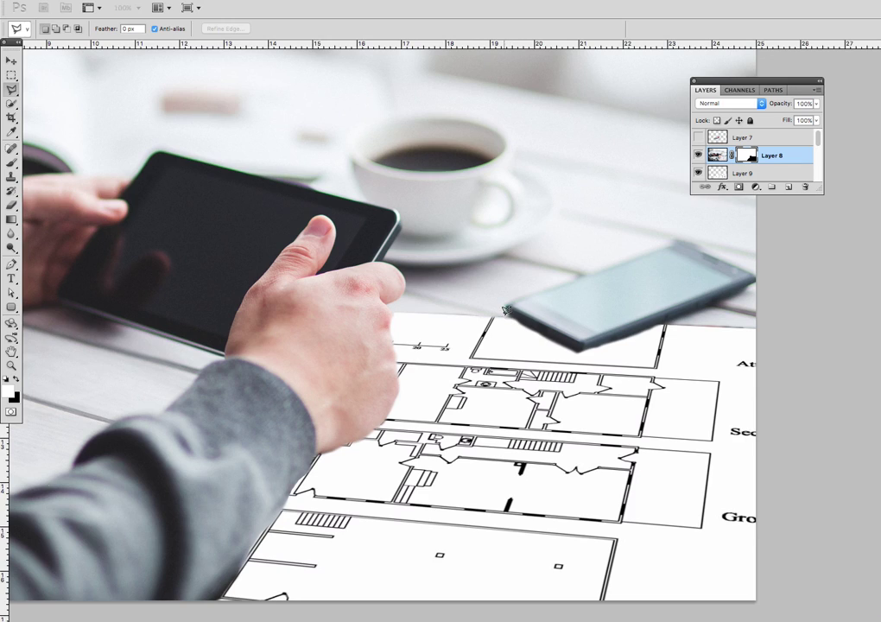
click(578, 351)
click(532, 274)
click(498, 307)
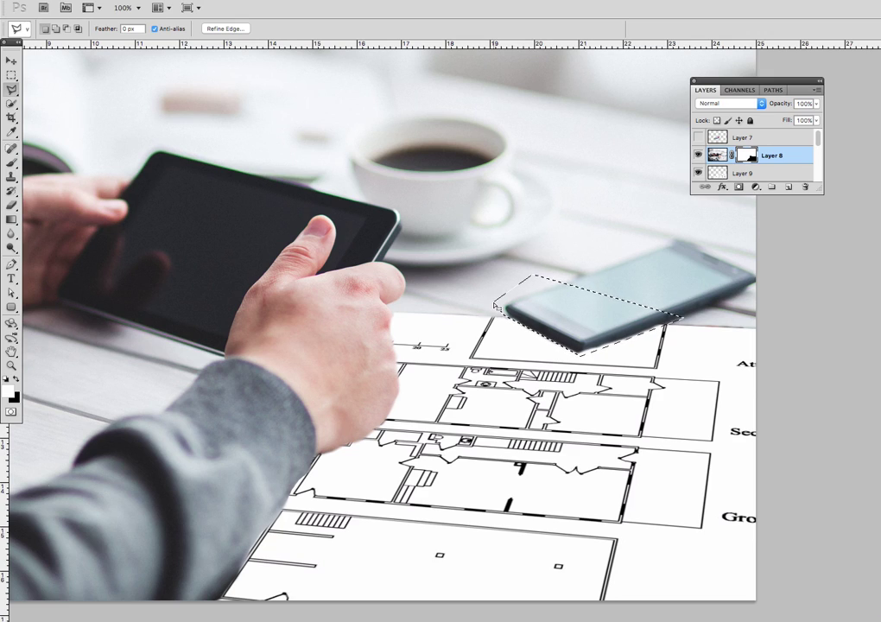
key(BackSpace)
key(ctrl+d)
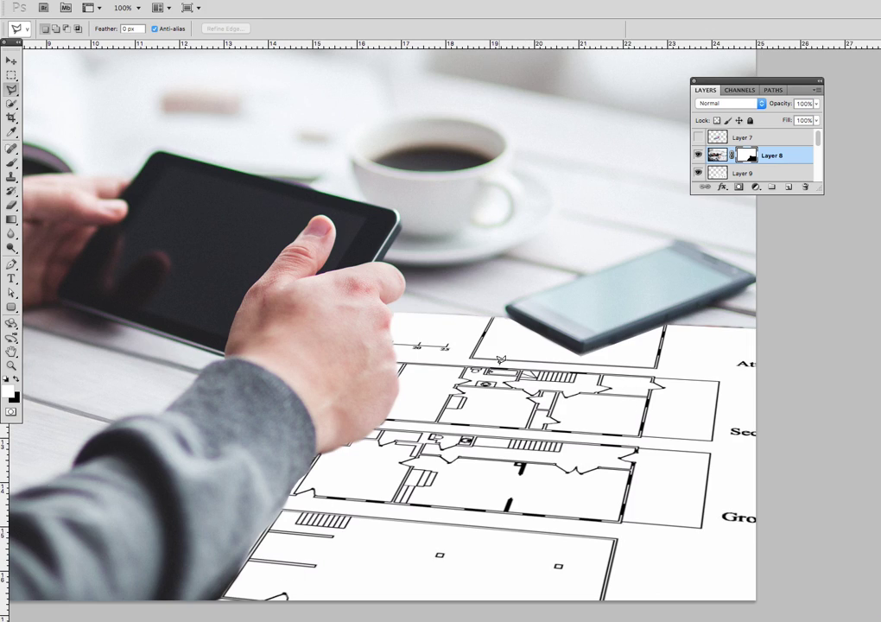
key(v)
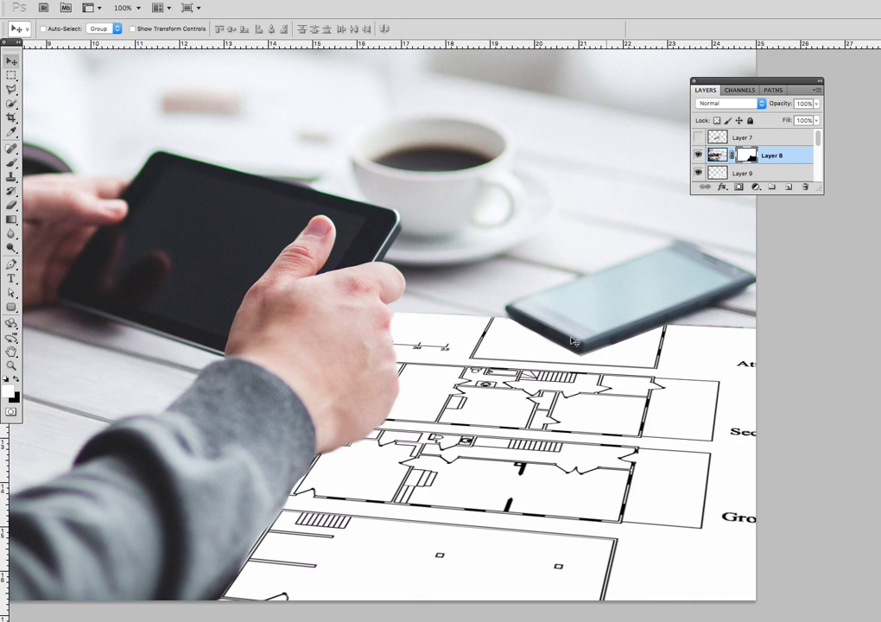
Trace a polygonal selection over the phone near the plan's corner, clear it, then select Layers 7, 8 and 9
scroll(735, 329, down, 2)
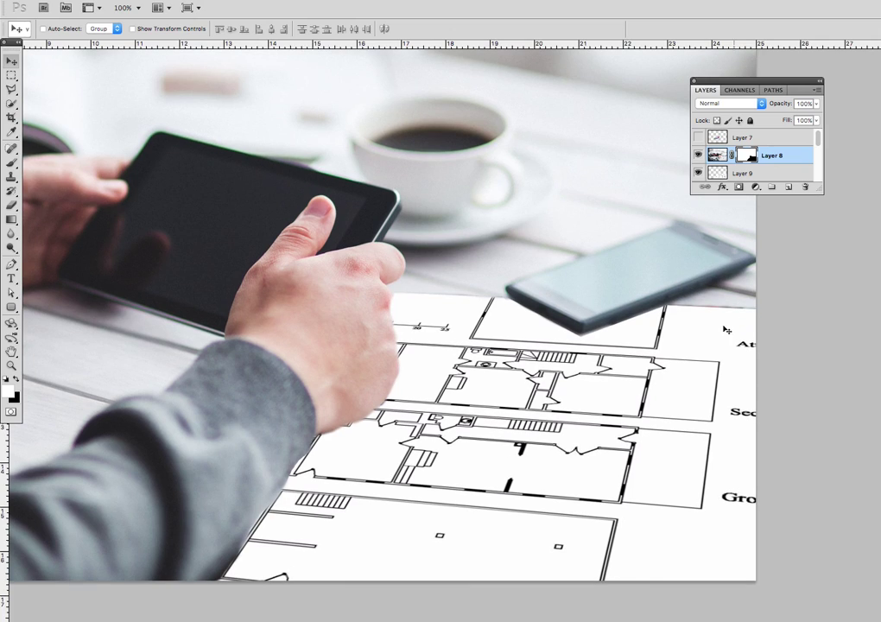
key(l)
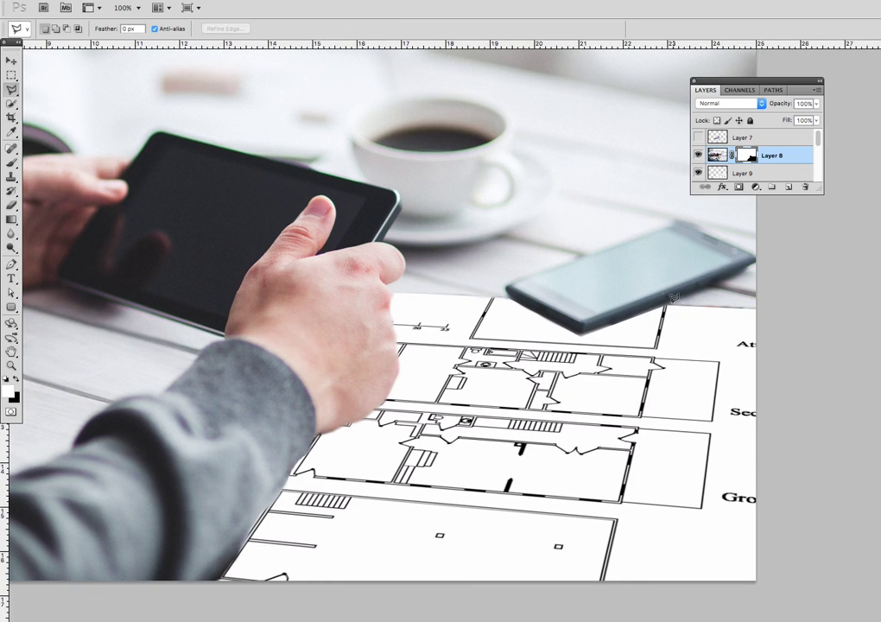
click(663, 303)
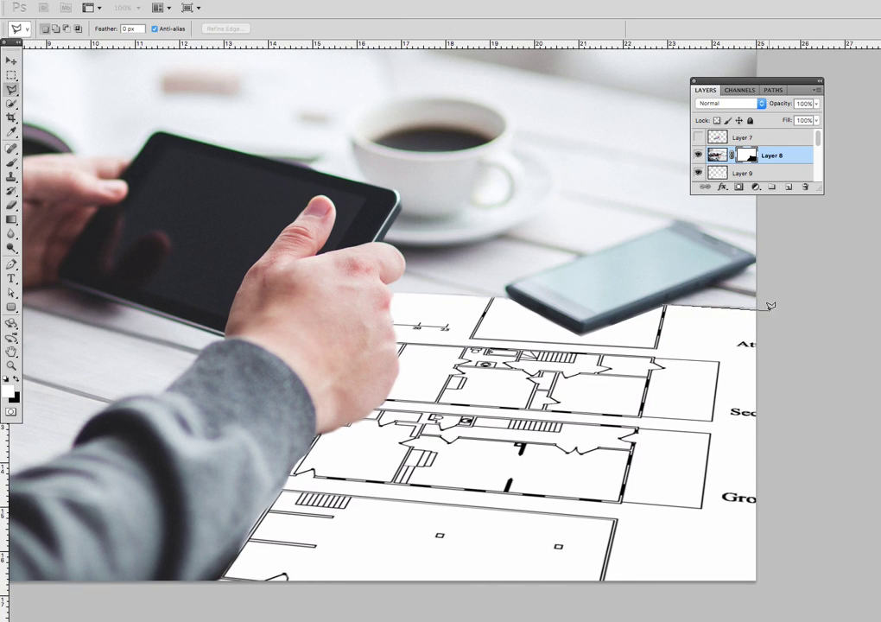
click(682, 275)
double_click(611, 279)
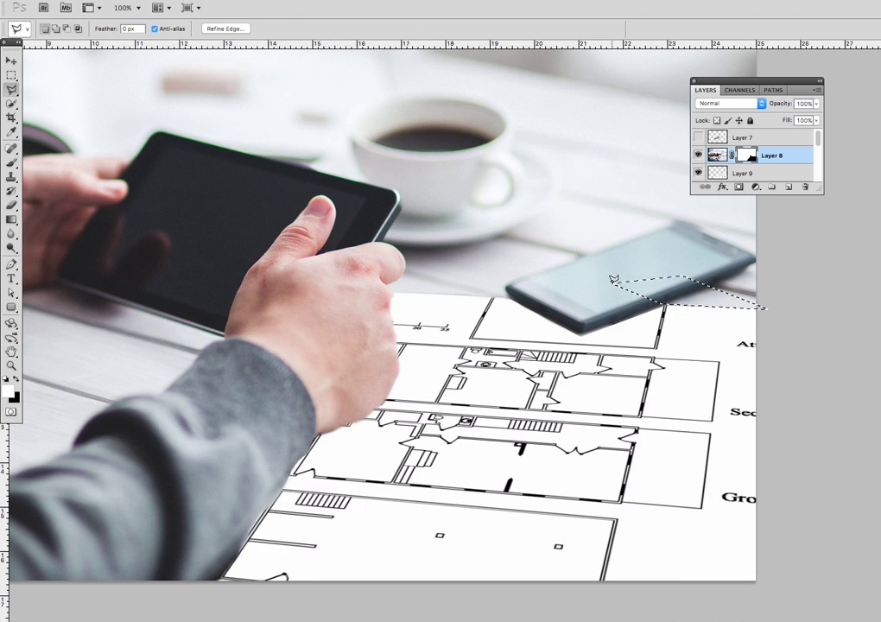
key(ctrl+d)
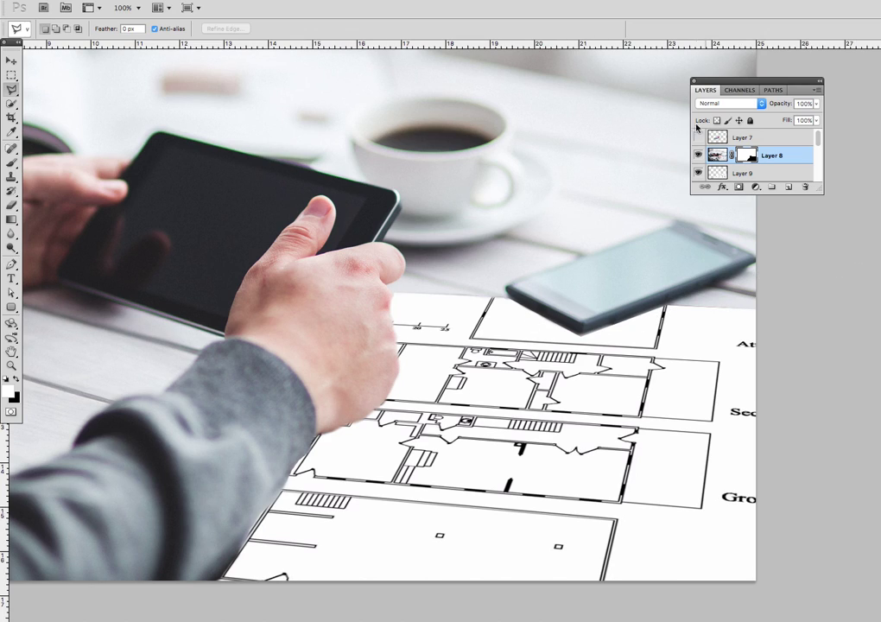
shift+click(760, 141)
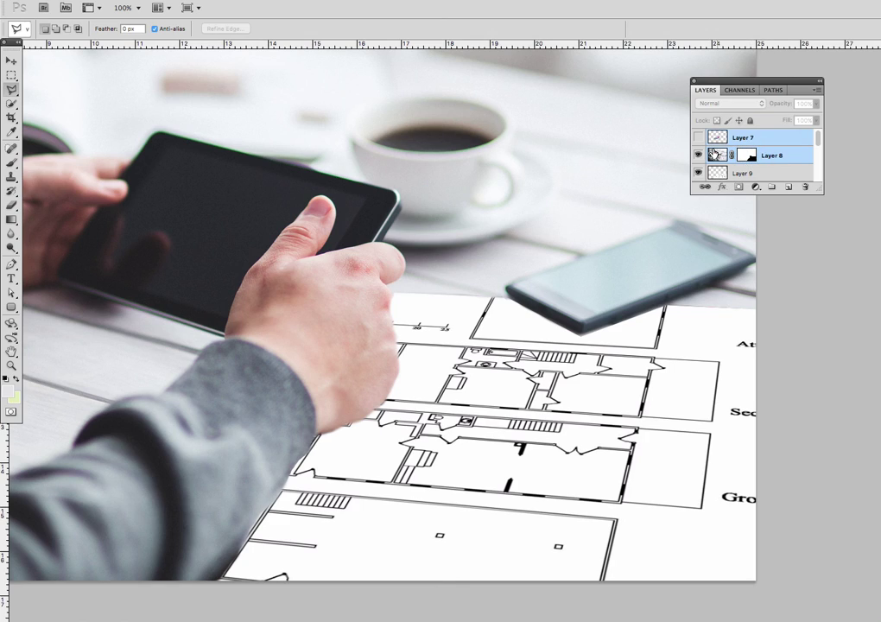
shift+click(751, 175)
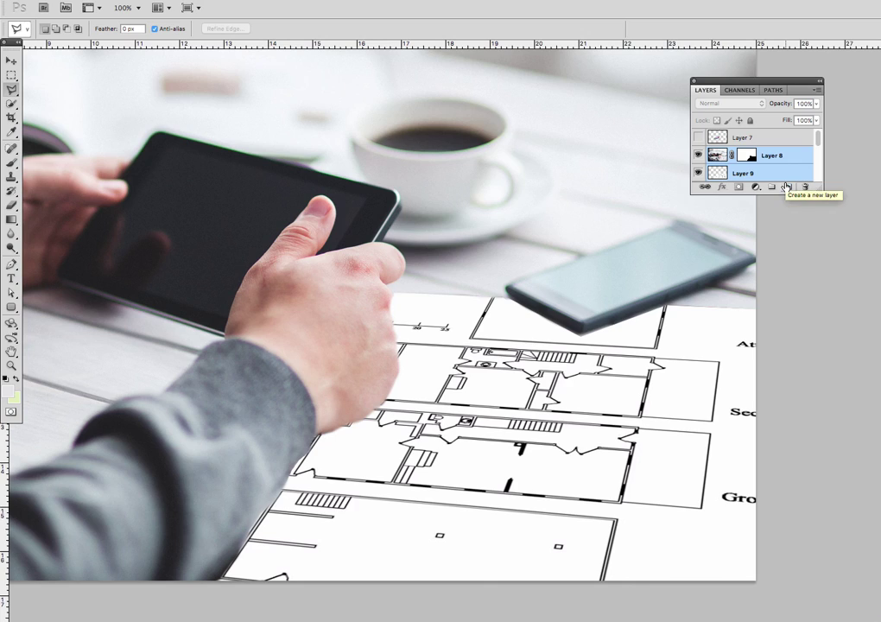
On Layer 9, blur the plan near the phone and the phone's lower-left edge at 36% strength, then add Layer 8
click(757, 169)
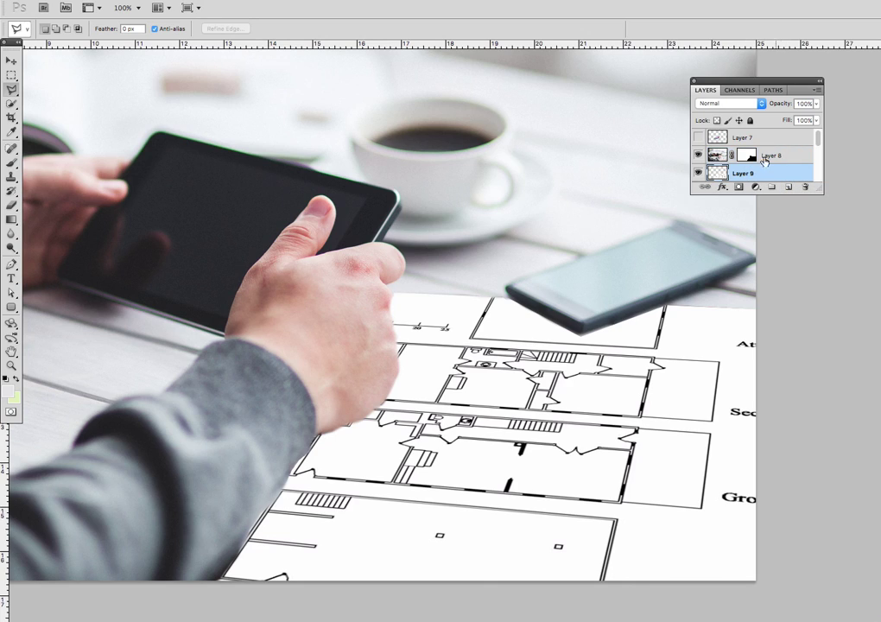
click(11, 233)
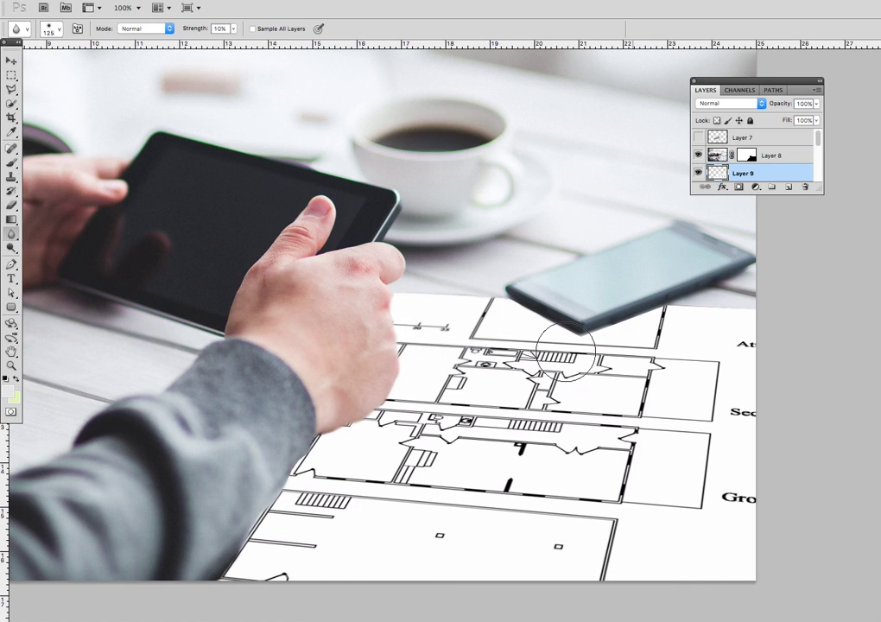
mouse_move(657, 321)
mouse_down()
mouse_move(623, 344)
mouse_move(596, 335)
mouse_move(616, 361)
mouse_up()
click(233, 30)
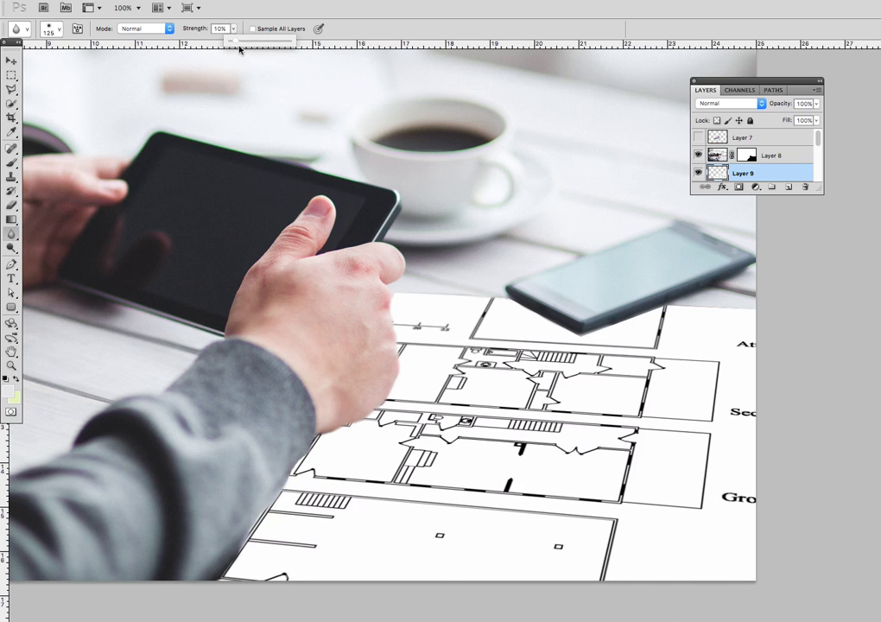
click(458, 321)
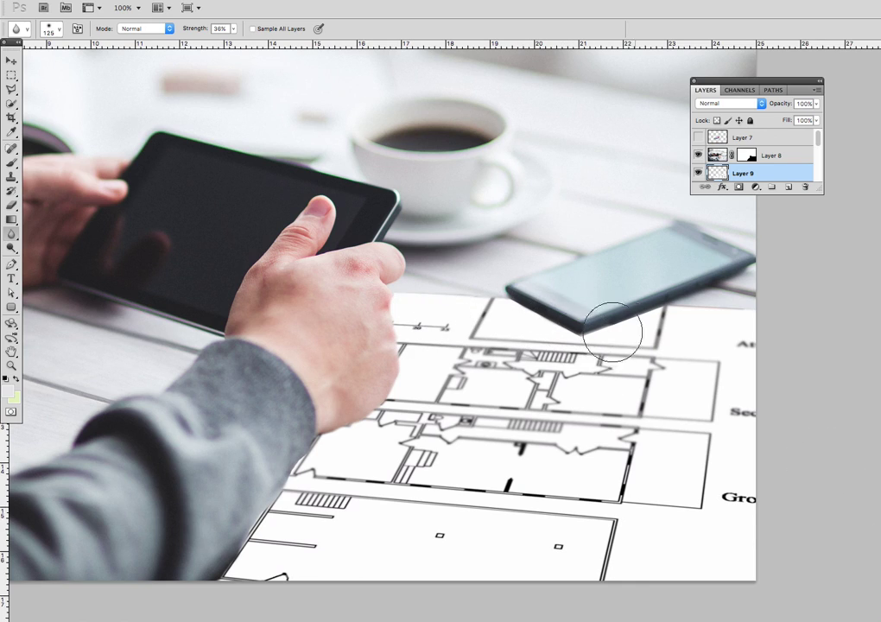
mouse_move(578, 346)
mouse_down()
mouse_move(646, 345)
mouse_move(581, 349)
mouse_move(653, 291)
mouse_move(689, 278)
mouse_move(617, 326)
mouse_move(578, 324)
mouse_move(532, 304)
mouse_move(703, 260)
mouse_move(578, 341)
mouse_move(493, 295)
mouse_move(514, 312)
mouse_move(509, 319)
mouse_move(597, 343)
mouse_move(695, 305)
mouse_move(528, 314)
mouse_move(594, 332)
mouse_up()
shift+click(777, 157)
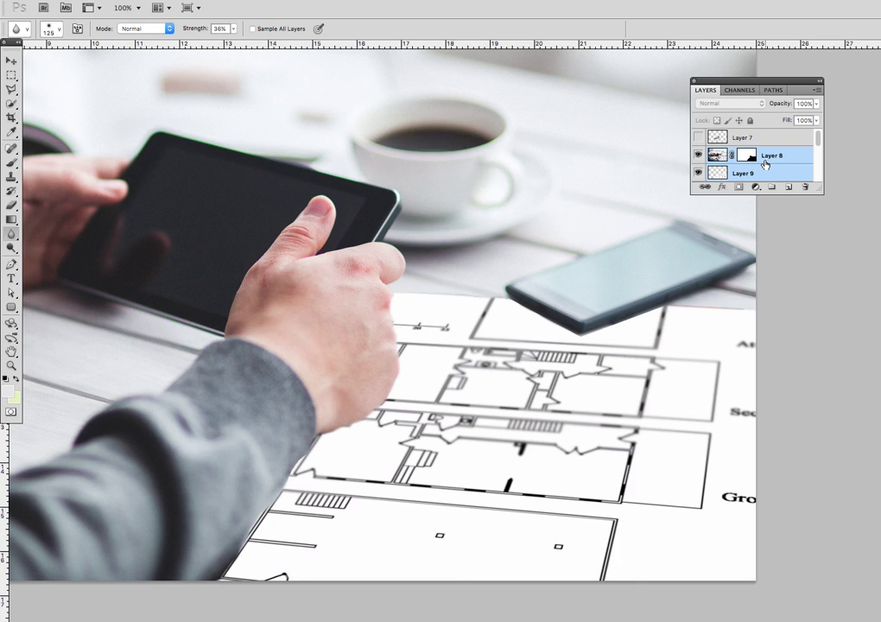
Merge Layers 8 and 9, then blur the phone's lower edge and the plan beside the hand
key(ctrl+e)
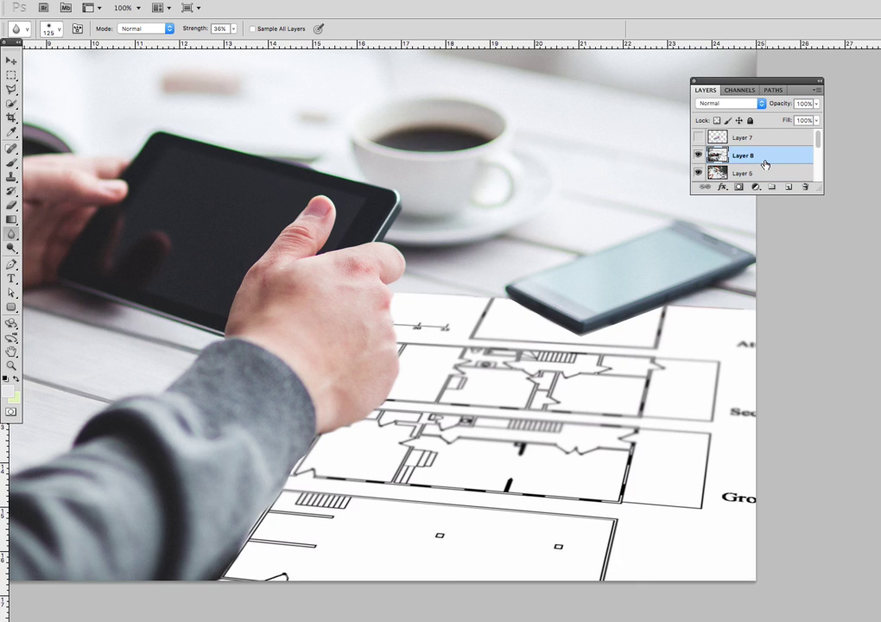
mouse_move(511, 319)
mouse_down()
mouse_move(535, 299)
mouse_move(588, 319)
mouse_move(539, 298)
mouse_move(632, 311)
mouse_move(623, 318)
mouse_move(625, 346)
mouse_up()
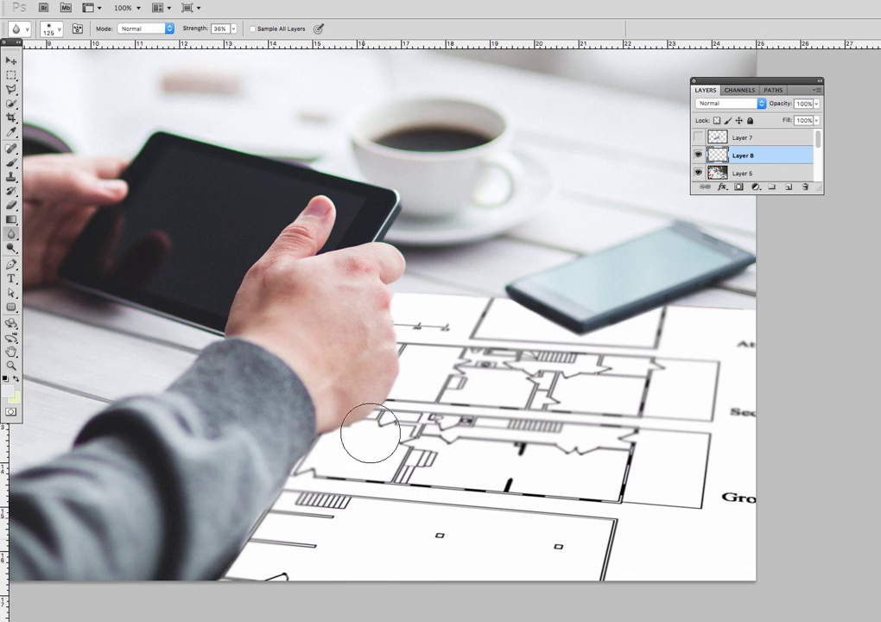
mouse_move(370, 426)
mouse_down()
mouse_move(381, 370)
mouse_move(423, 475)
mouse_move(462, 413)
mouse_move(435, 375)
mouse_up()
key(ctrl+minus)
key(ctrl+minus)
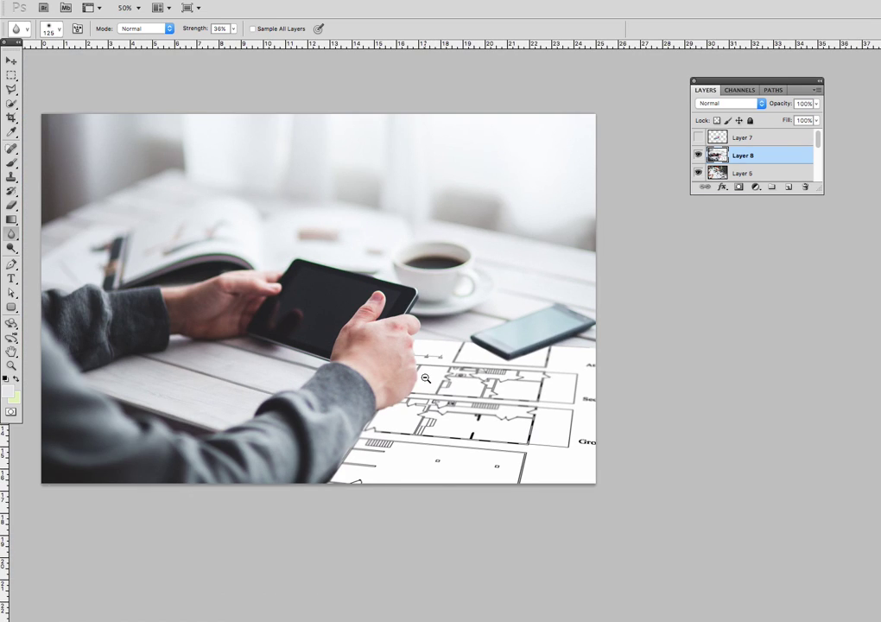
Zoom out further and blur the blueprint across the photo's lower-right area
key(ctrl+minus)
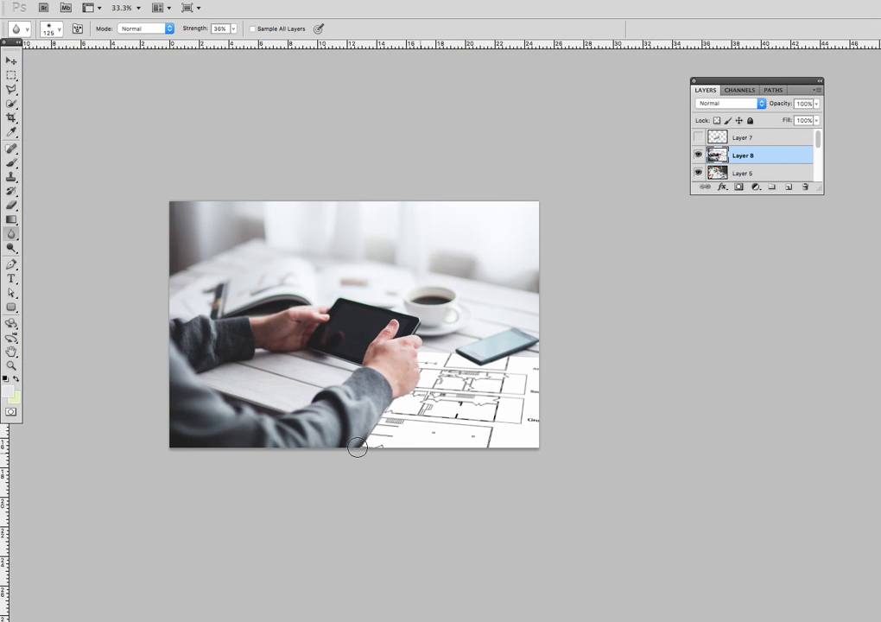
mouse_move(348, 476)
mouse_down()
mouse_move(371, 407)
mouse_move(446, 357)
mouse_move(370, 450)
mouse_move(427, 345)
mouse_move(377, 445)
mouse_move(374, 431)
mouse_move(508, 383)
mouse_move(459, 381)
mouse_move(442, 353)
mouse_move(484, 363)
mouse_move(424, 355)
mouse_move(510, 400)
mouse_move(512, 380)
mouse_move(560, 353)
mouse_move(671, 346)
mouse_move(662, 409)
mouse_up()
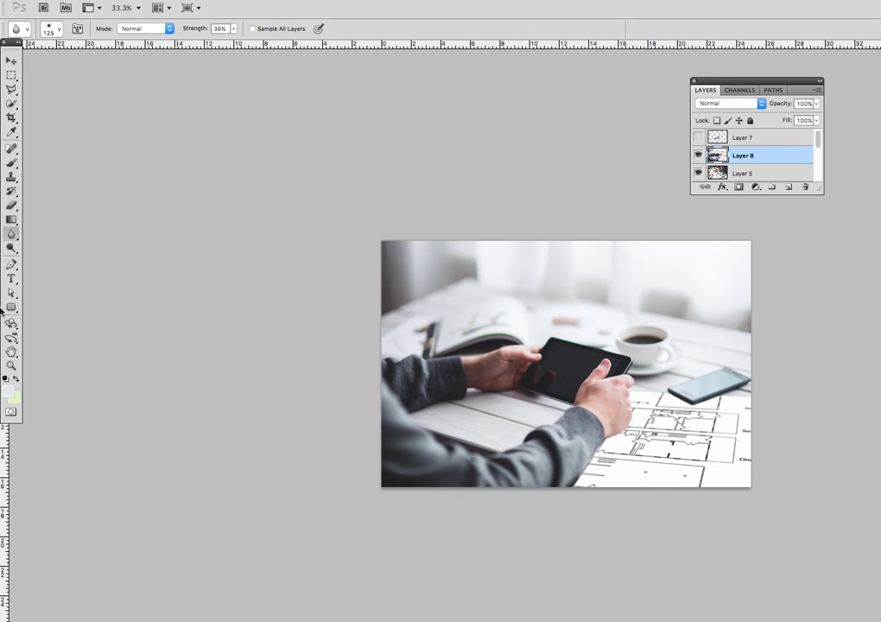
Set up an 800 px Burn tool at 100% exposure and reset colours to default black and white
click(10, 249)
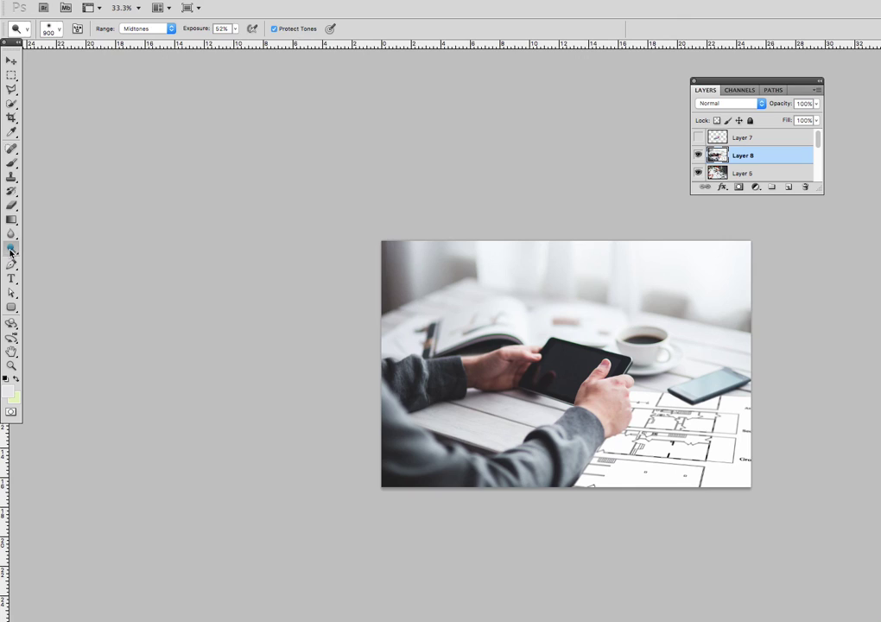
right_click(10, 249)
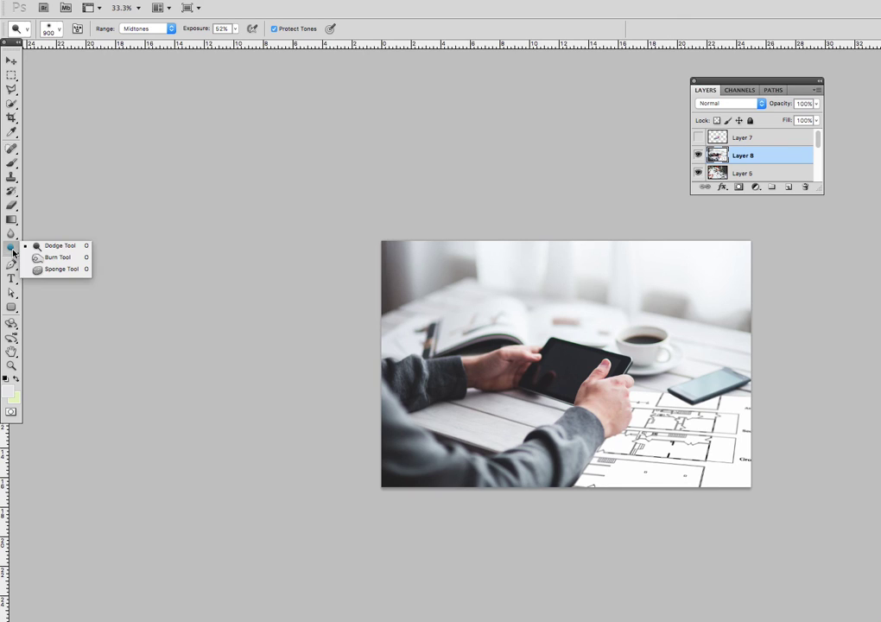
click(58, 258)
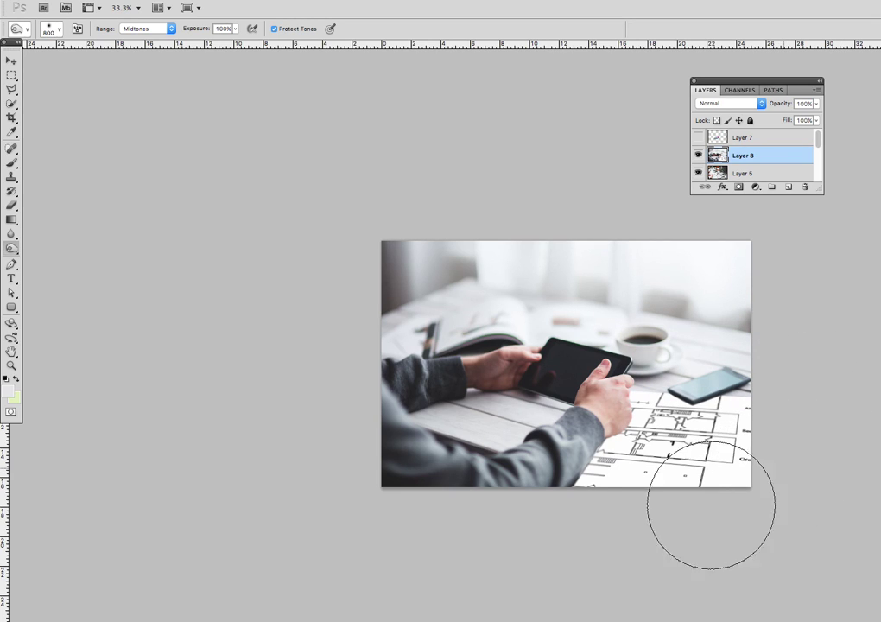
scroll(684, 516, left, 3)
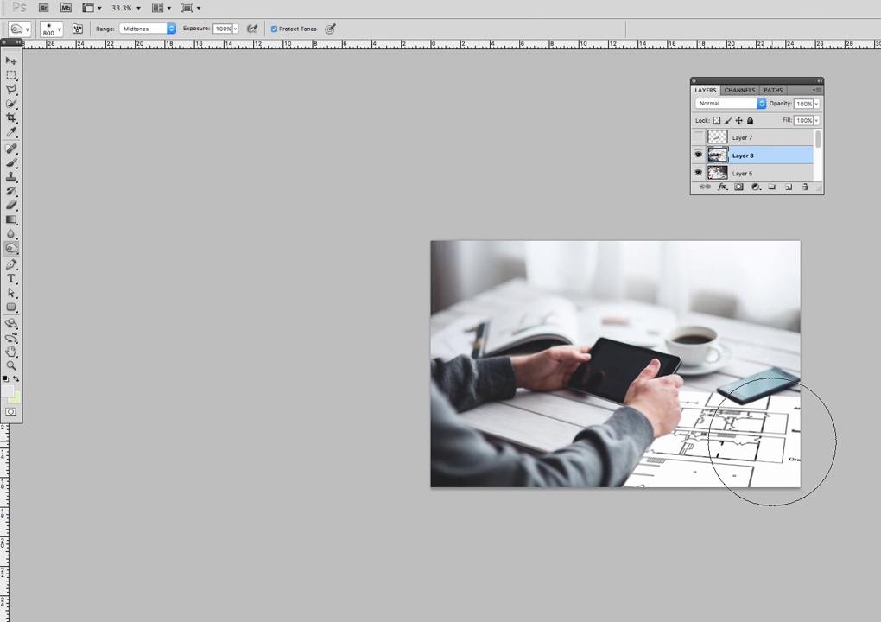
scroll(773, 441, right, 10)
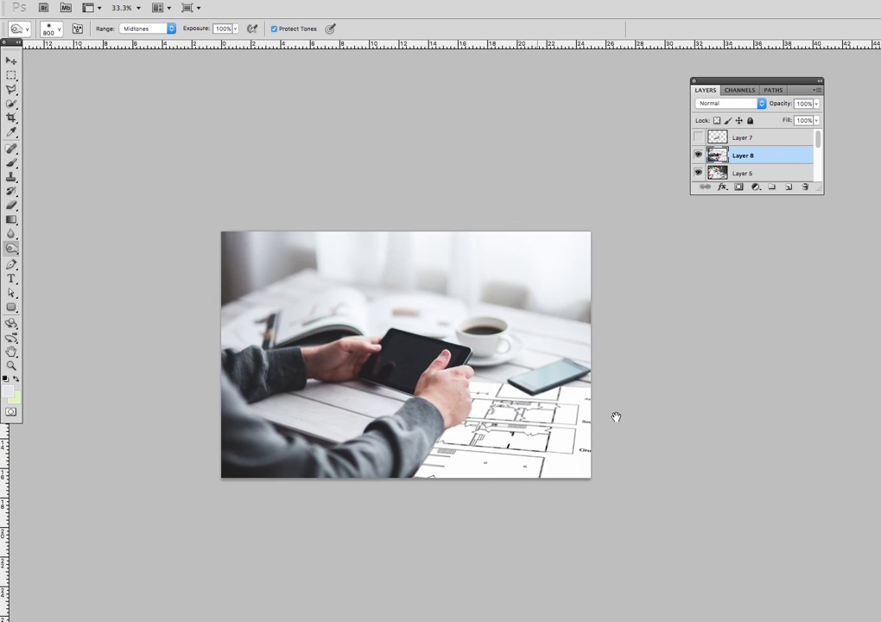
scroll(615, 415, left, 8)
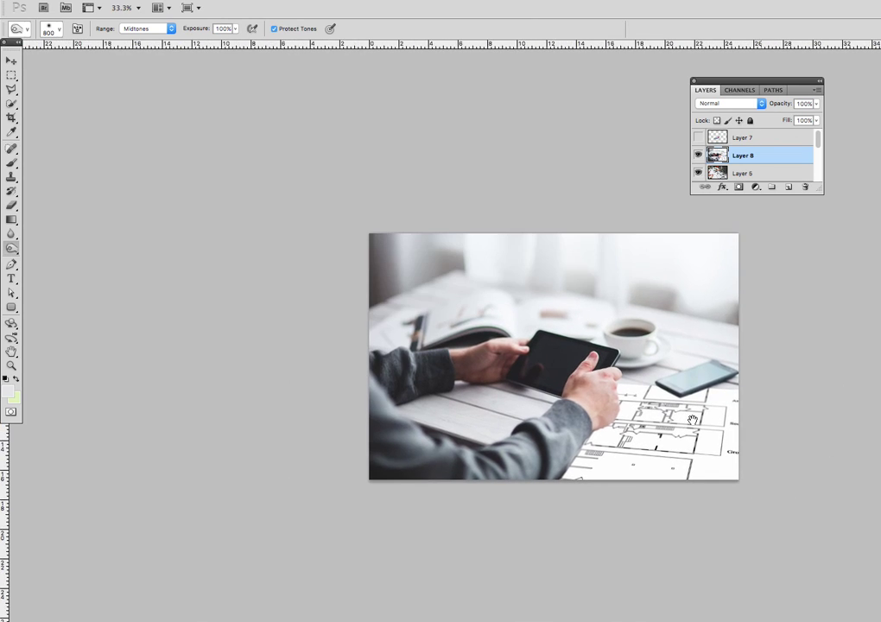
click(5, 379)
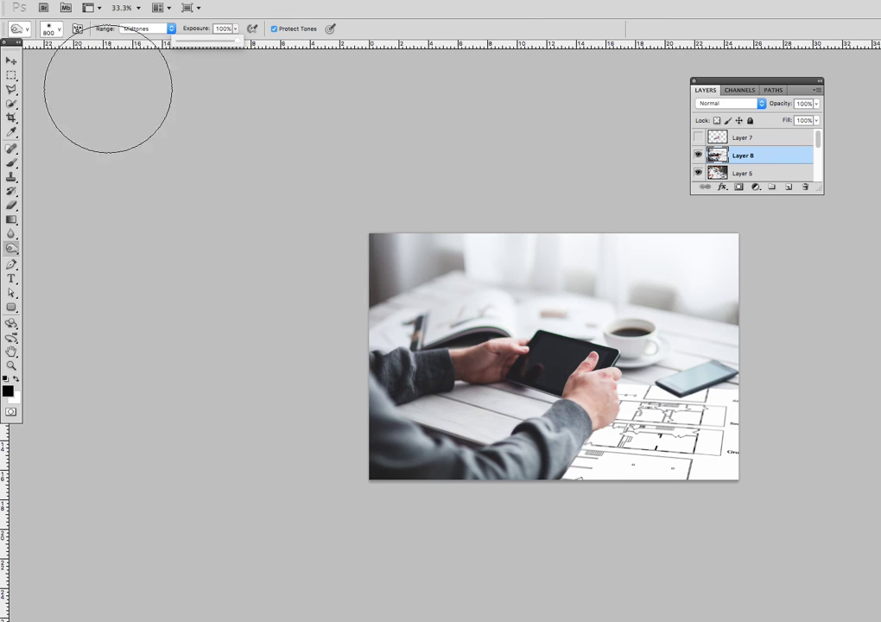
Set the Brush tool to 0% hardness and 4% opacity, enlarged to 900 px
click(11, 61)
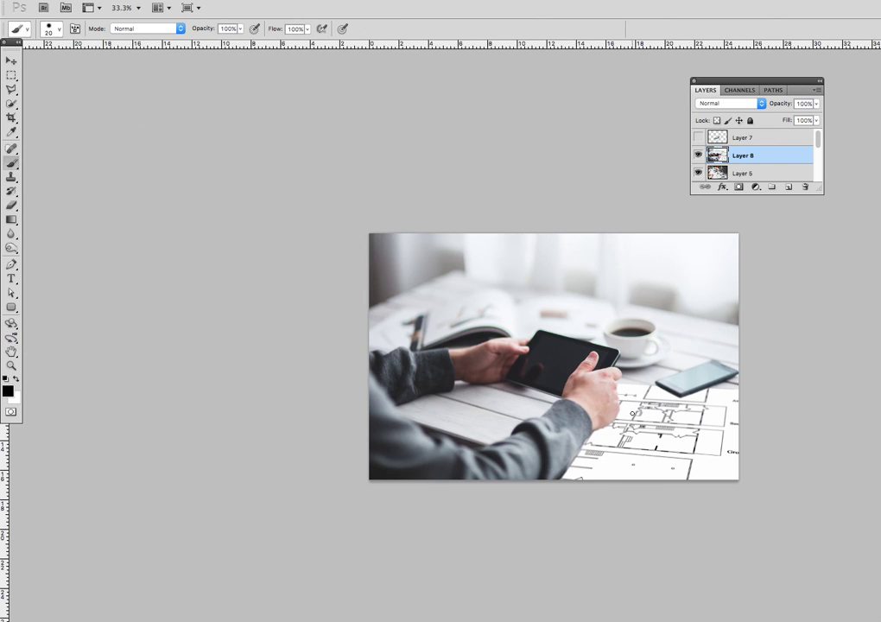
right_click(632, 413)
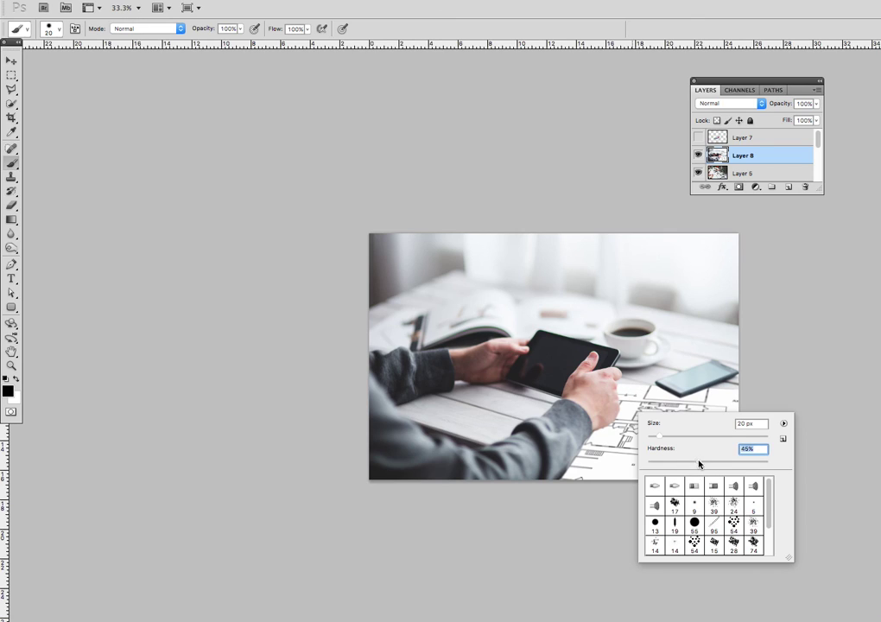
click(240, 28)
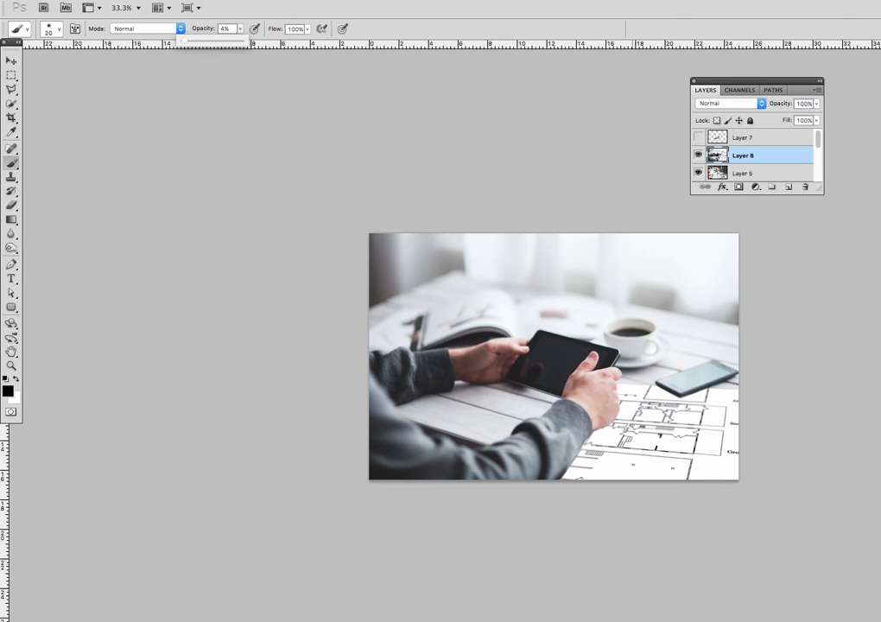
key(bracketright)
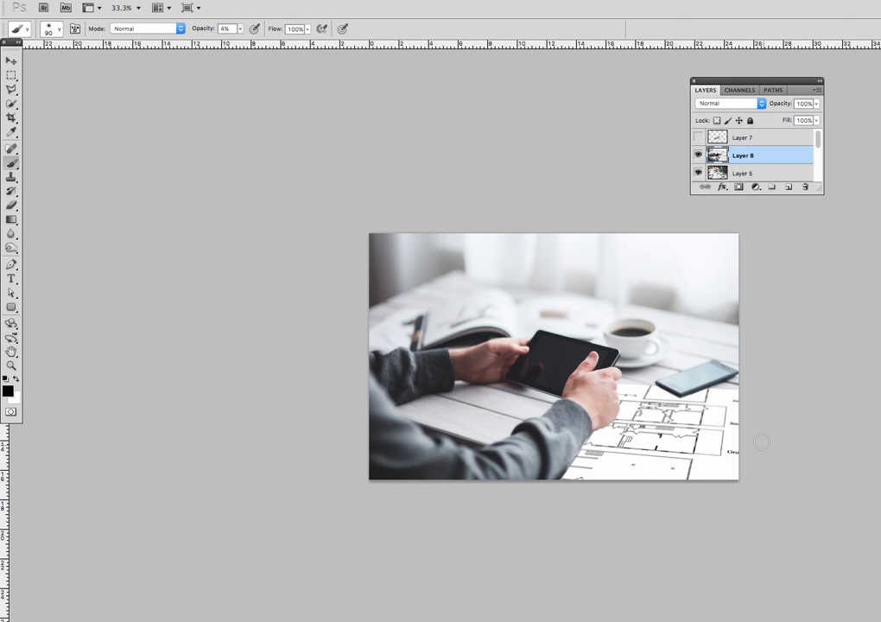
key(bracketright)
key(bracketright)
key(bracketright)
key(bracketright)
key(bracketright)
key(bracketright)
key(bracketright)
key(bracketright)
key(bracketright)
key(bracketright)
key(bracketright)
key(bracketright)
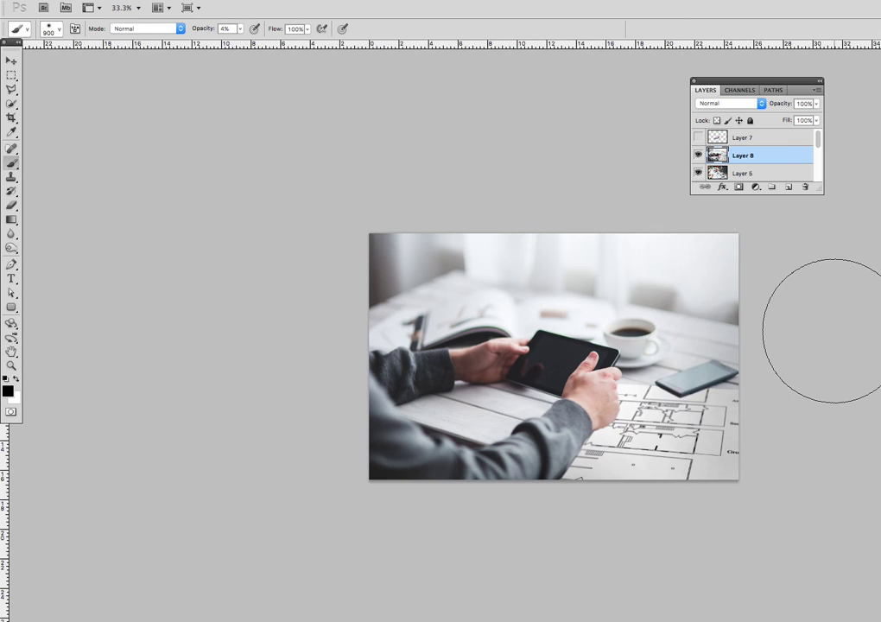
scroll(593, 372, up, 1)
drag(593, 371, 471, 367)
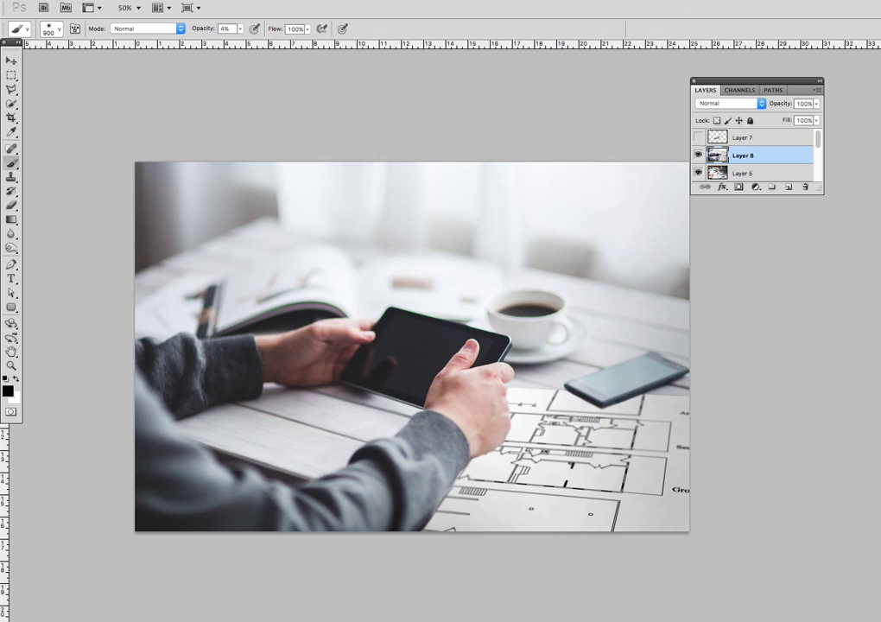